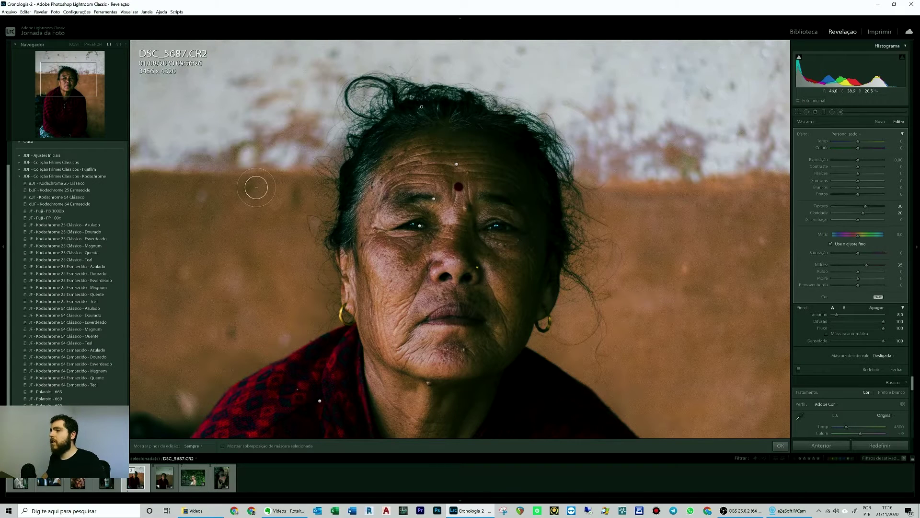
# - Compare before/after, then return to the unedited virtual copy Copiar 1 of DSC_5687.CR2
pyautogui.press('\\')
pyautogui.press('\\')
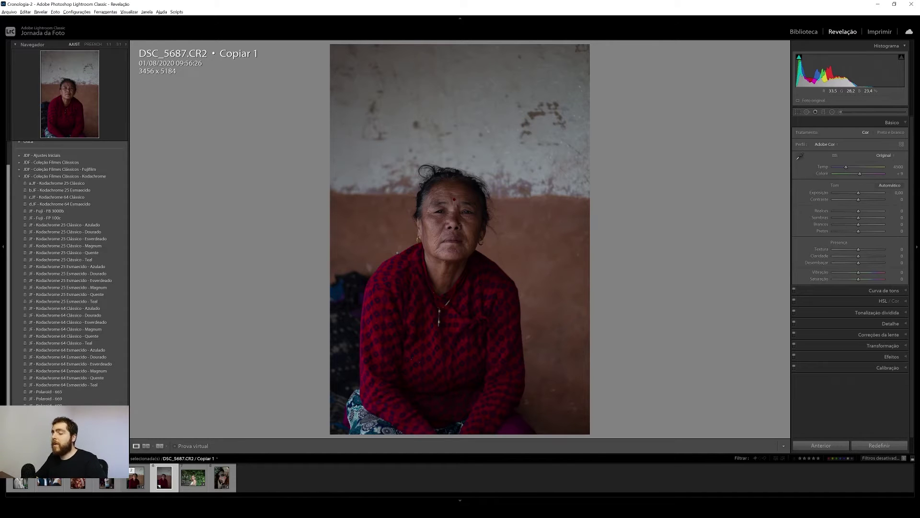
pyautogui.press('Left')
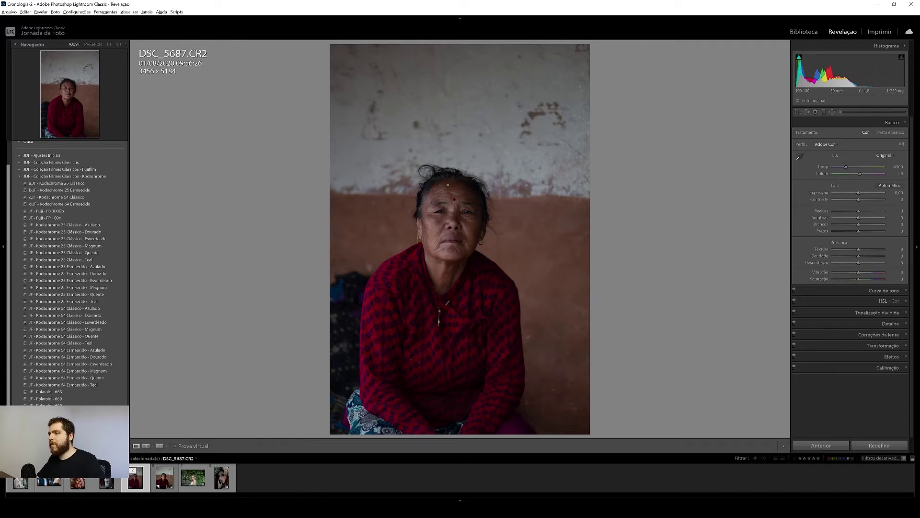
# - Crop to 4 x 5 / 8 x 10 (3456 x 4320), trimming the wall above her head
pyautogui.click(798, 112)
pyautogui.click(885, 133)
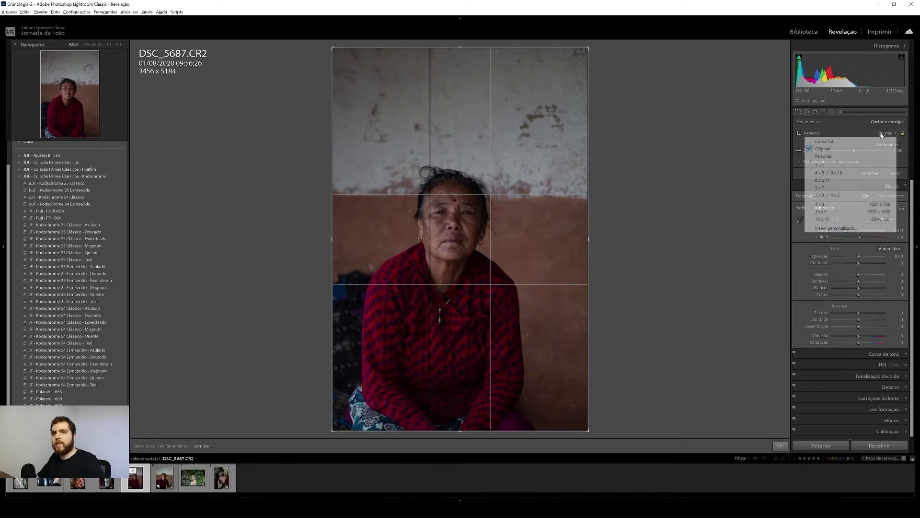
pyautogui.click(875, 177)
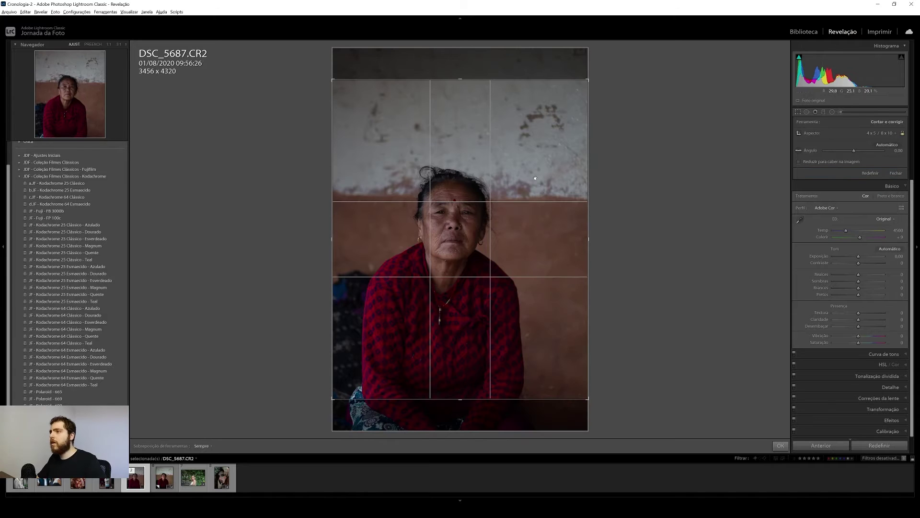
pyautogui.moveTo(470, 165); pyautogui.dragTo(468, 121)
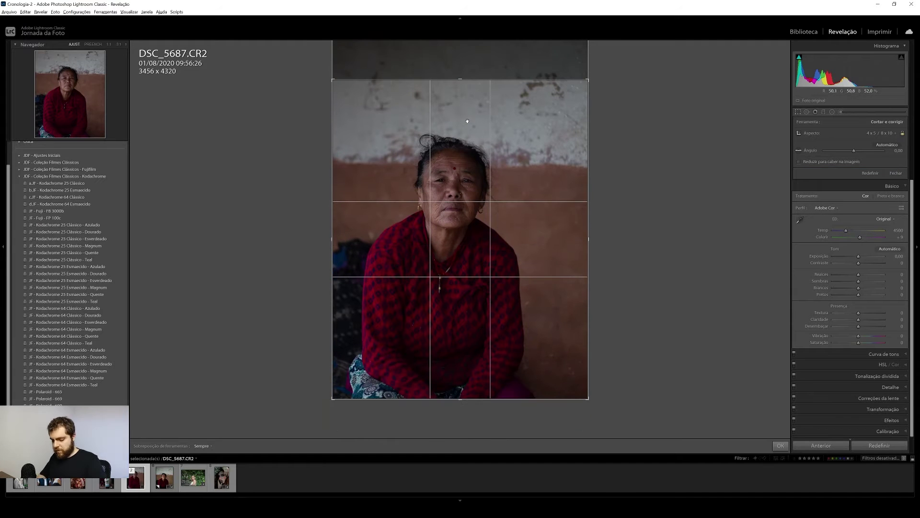
pyautogui.press('Return')
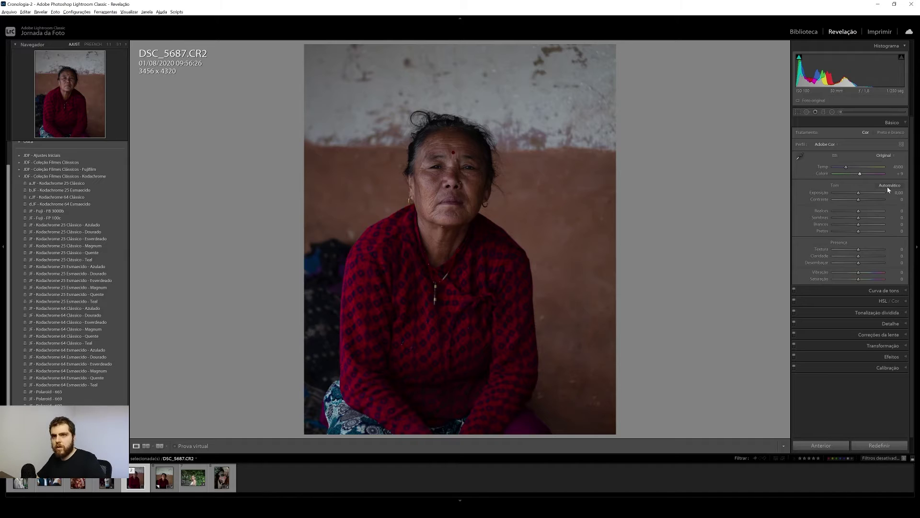
# - Set exposure +0.72, contrast +5, highlights +9 and shadows -37 in the Basic panel
pyautogui.moveTo(860, 193); pyautogui.dragTo(862, 193)
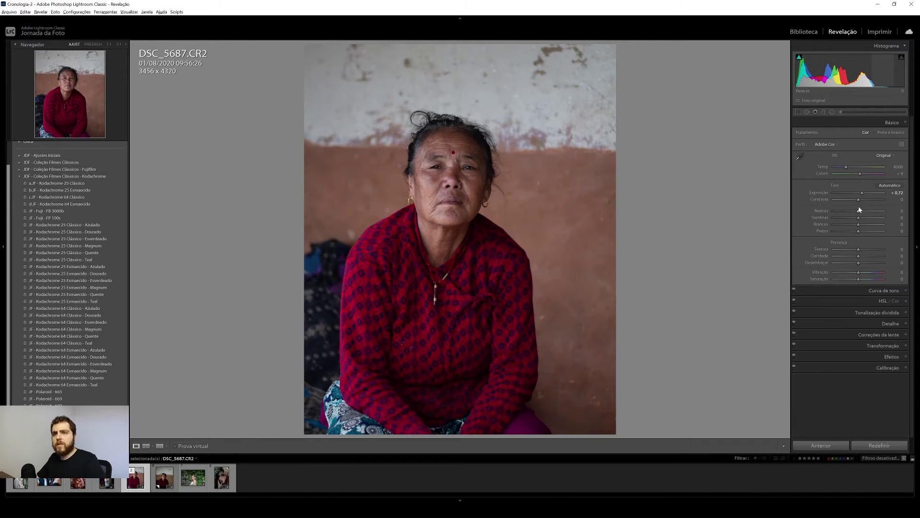
pyautogui.moveTo(859, 200); pyautogui.dragTo(863, 202)
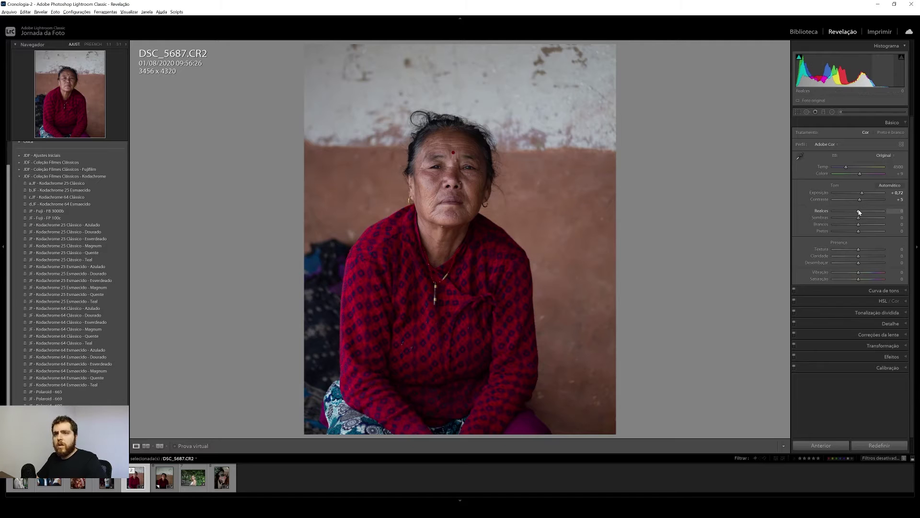
pyautogui.moveTo(859, 211); pyautogui.dragTo(861, 211)
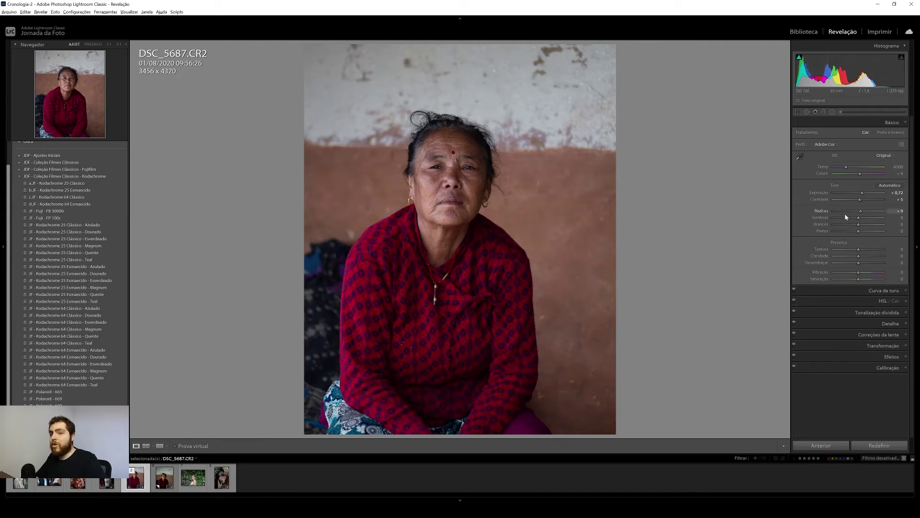
pyautogui.moveTo(858, 219); pyautogui.dragTo(900, 218)
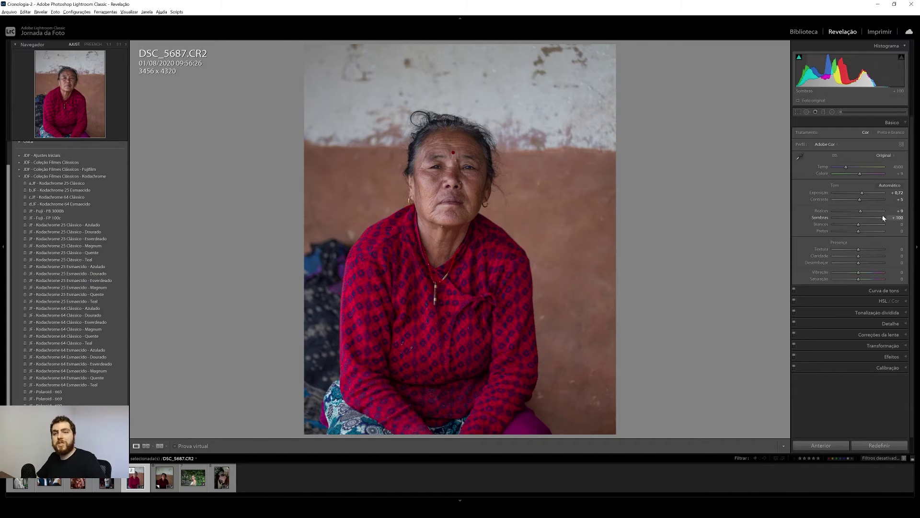
pyautogui.moveTo(885, 218); pyautogui.dragTo(878, 219)
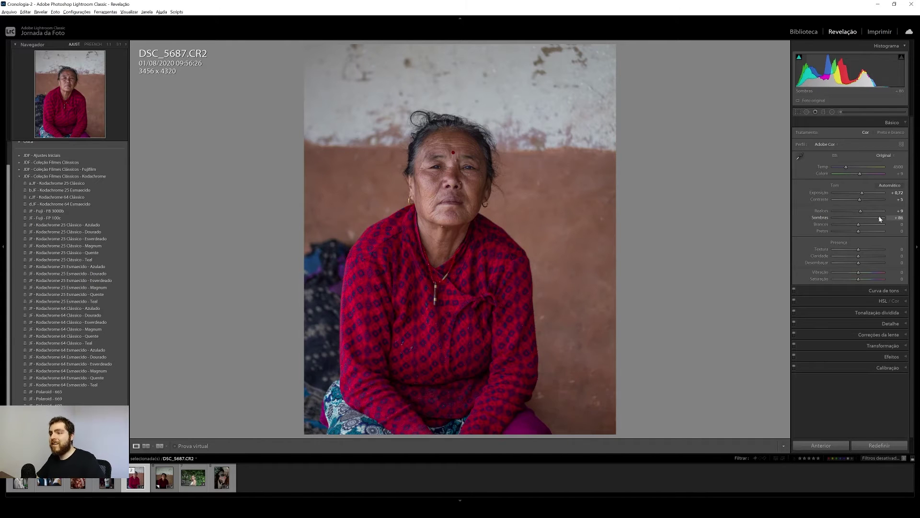
pyautogui.moveTo(878, 219); pyautogui.dragTo(876, 219)
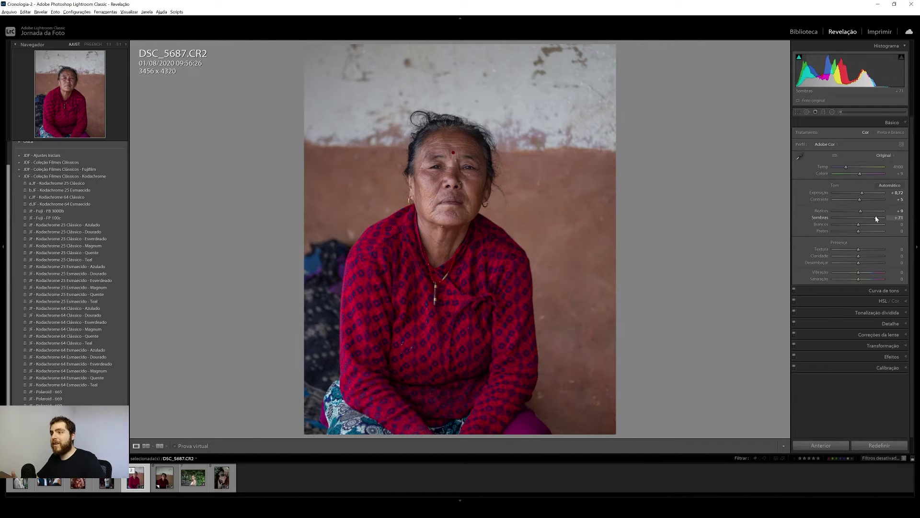
pyautogui.doubleClick(821, 218)
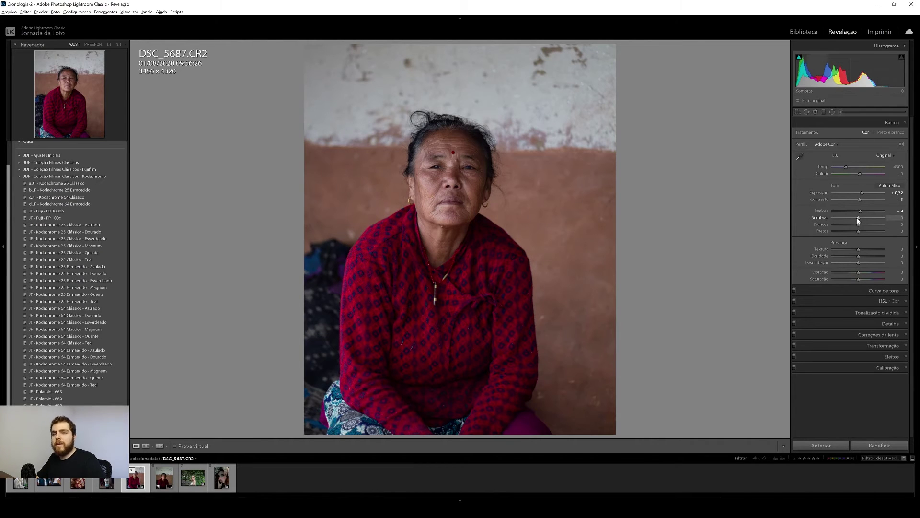
pyautogui.moveTo(857, 217); pyautogui.dragTo(849, 217)
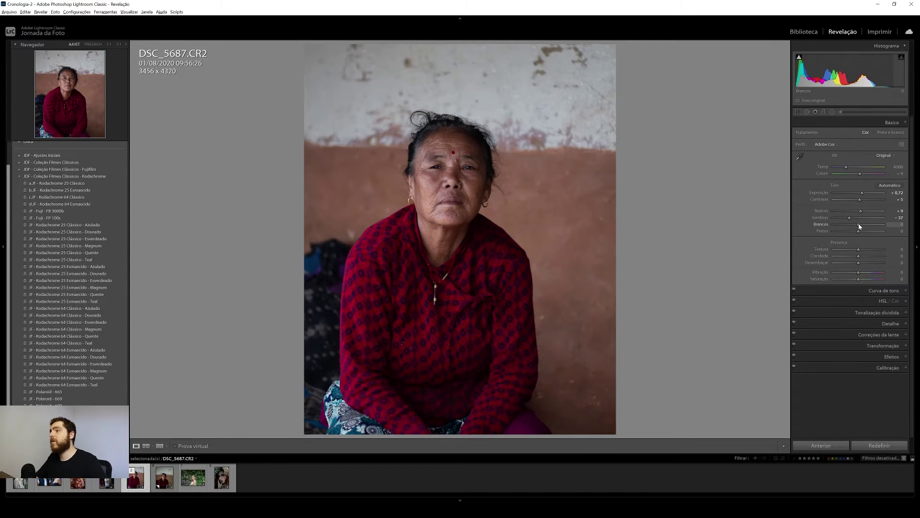
# - Raise whites to +6 and deepen blacks to -13
pyautogui.moveTo(859, 224); pyautogui.dragTo(861, 224)
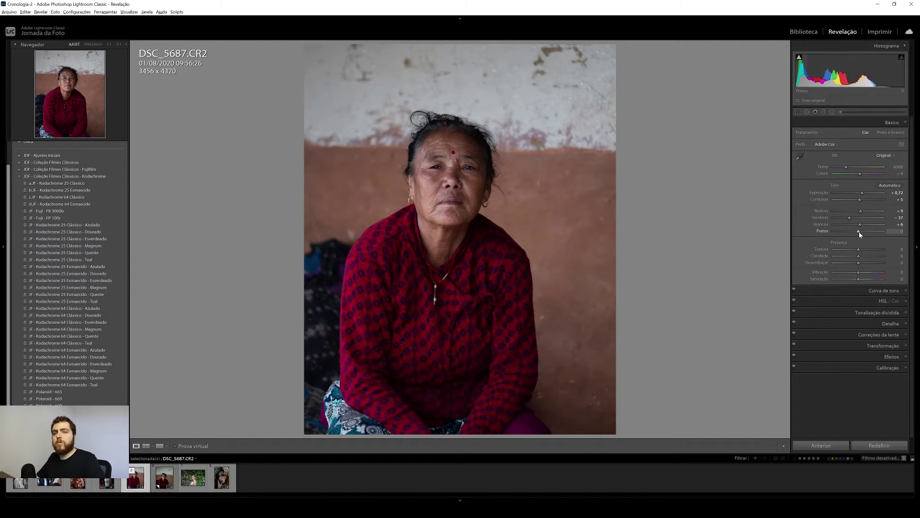
pyautogui.moveTo(859, 231); pyautogui.dragTo(860, 256)
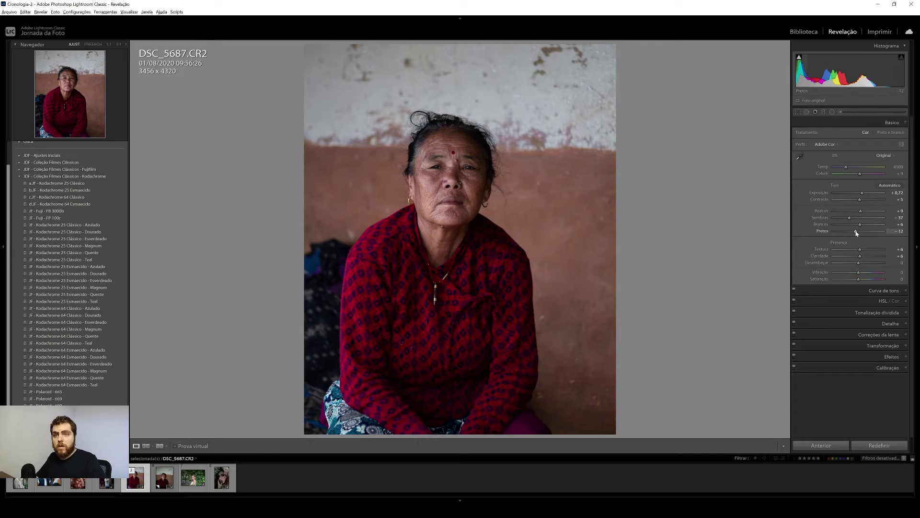
pyautogui.moveTo(857, 233); pyautogui.dragTo(856, 233)
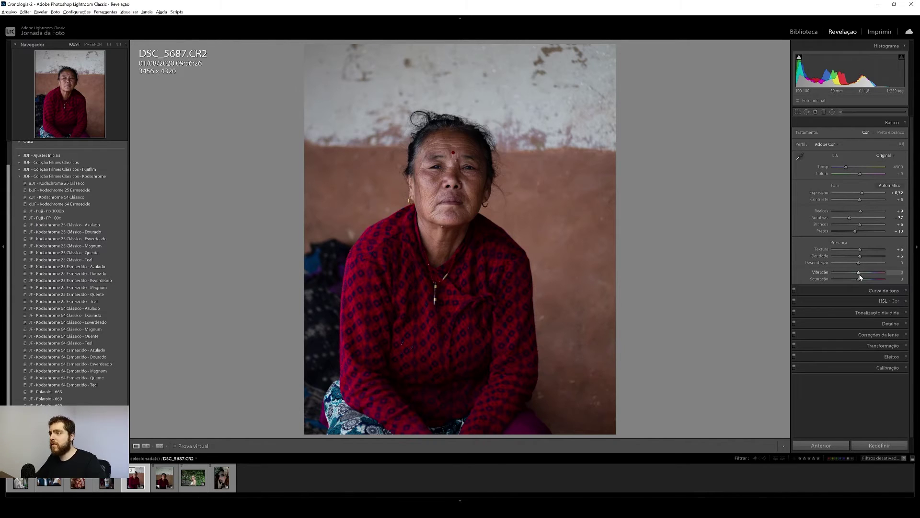
# - In Calibration, set shadows tint -12, red hue +6, green hue -20, blue hue -14
pyautogui.click(883, 291)
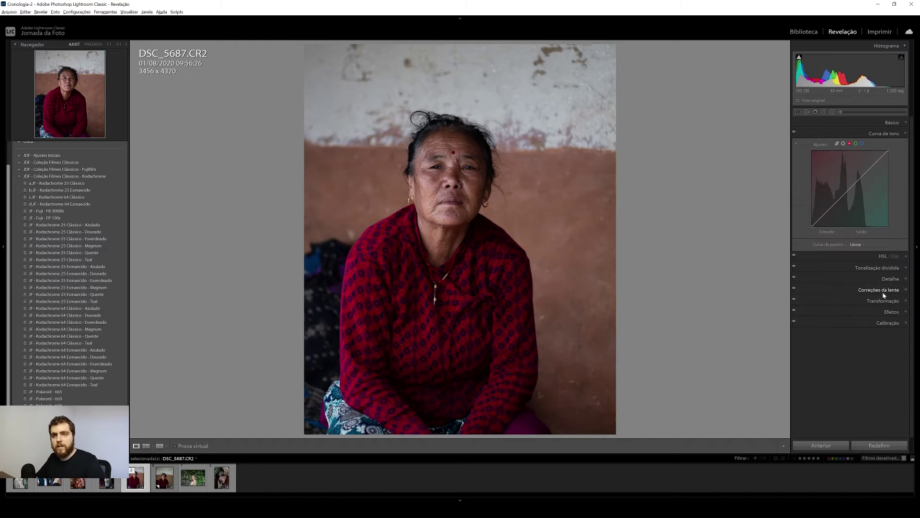
pyautogui.click(888, 322)
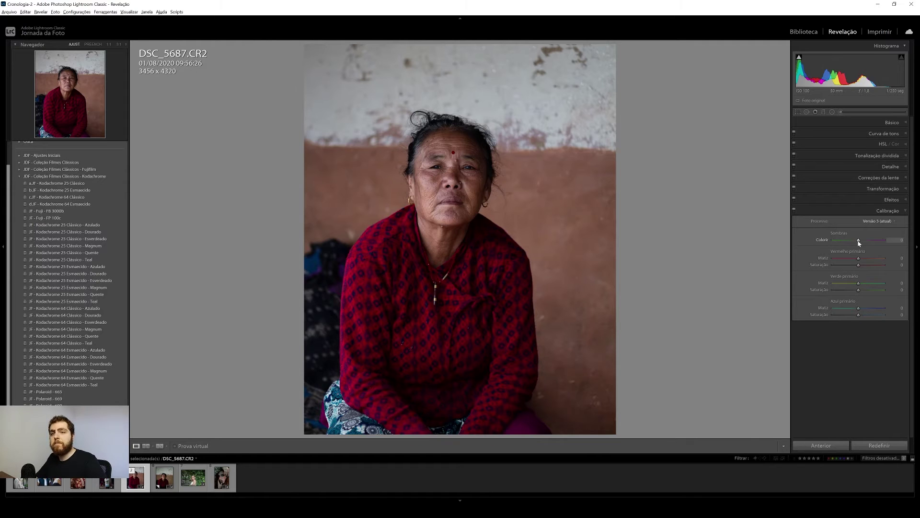
pyautogui.moveTo(859, 240); pyautogui.dragTo(858, 240)
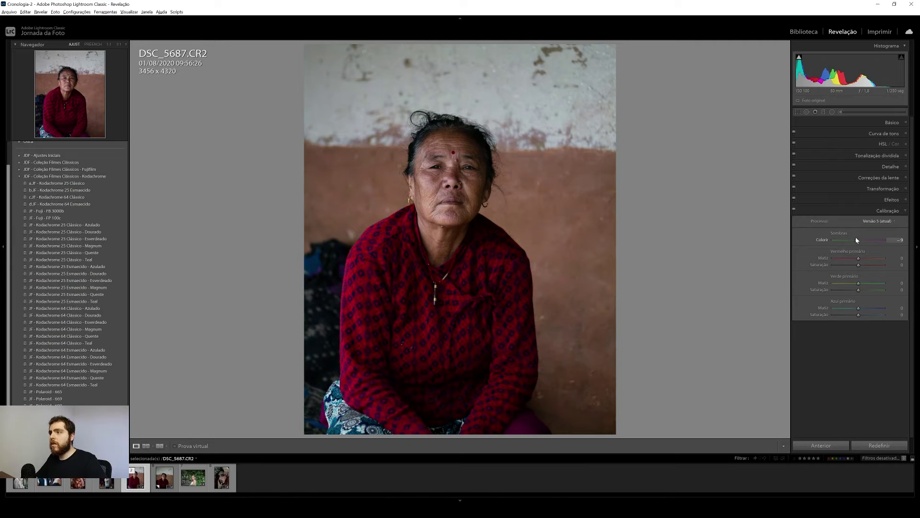
pyautogui.moveTo(857, 239); pyautogui.dragTo(855, 241)
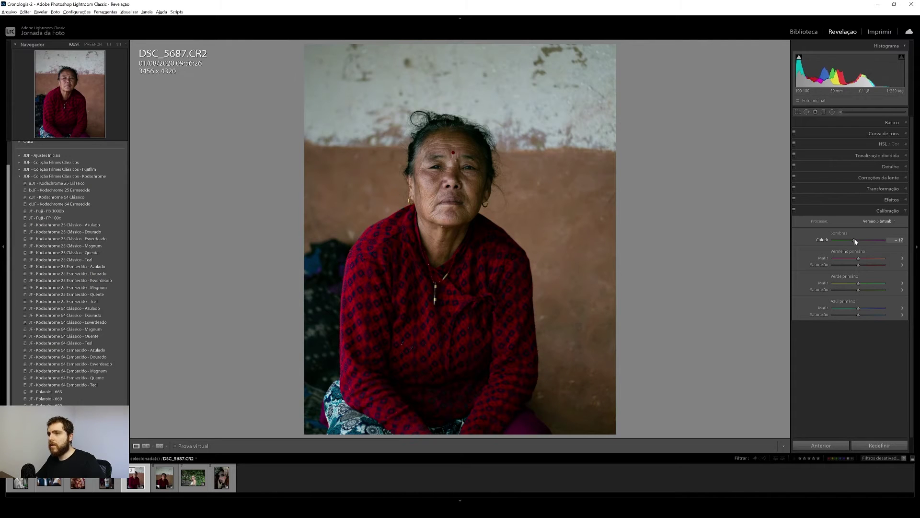
pyautogui.moveTo(857, 241); pyautogui.dragTo(857, 241)
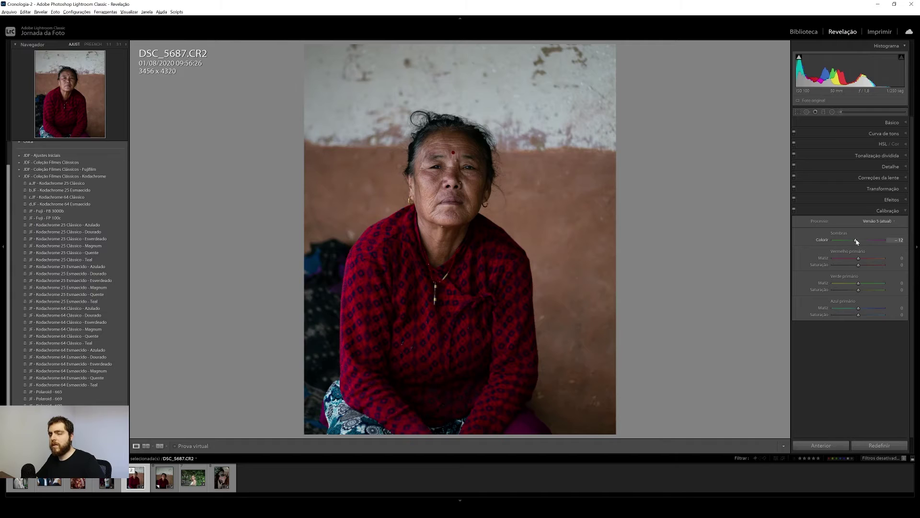
pyautogui.moveTo(862, 258); pyautogui.dragTo(862, 260)
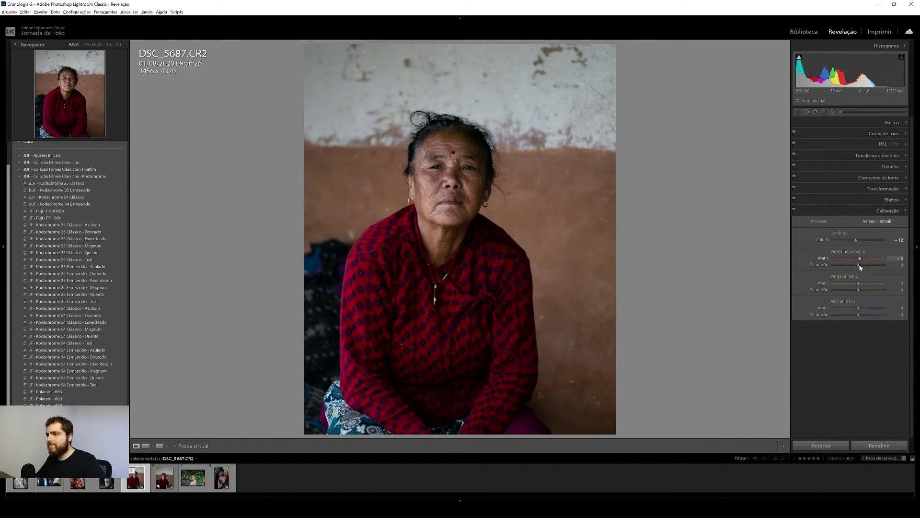
pyautogui.moveTo(859, 285); pyautogui.dragTo(857, 284)
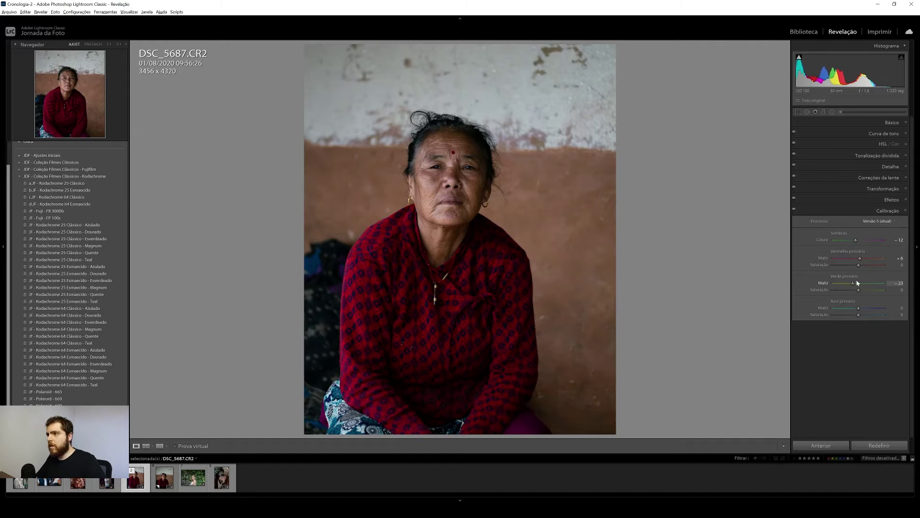
pyautogui.moveTo(857, 283); pyautogui.dragTo(855, 284)
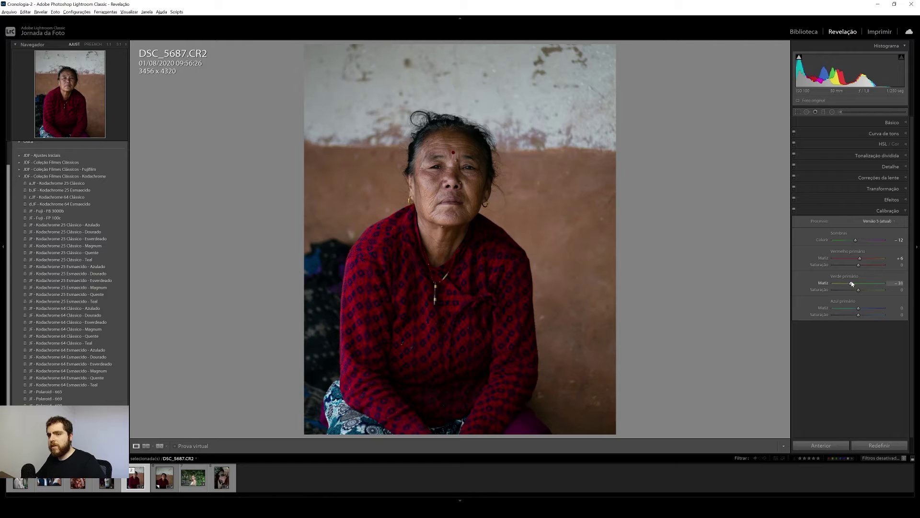
pyautogui.moveTo(859, 308); pyautogui.dragTo(856, 308)
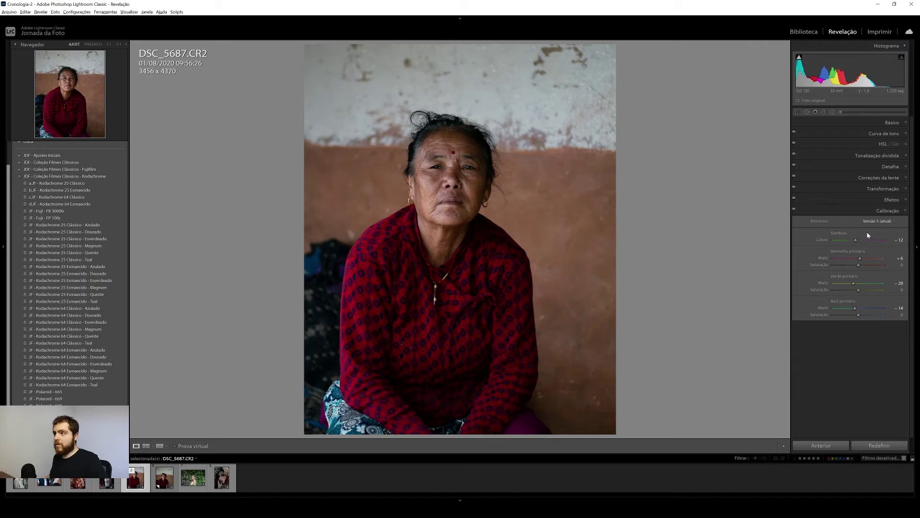
# - Compare the edited portrait against the unedited original
pyautogui.click(890, 123)
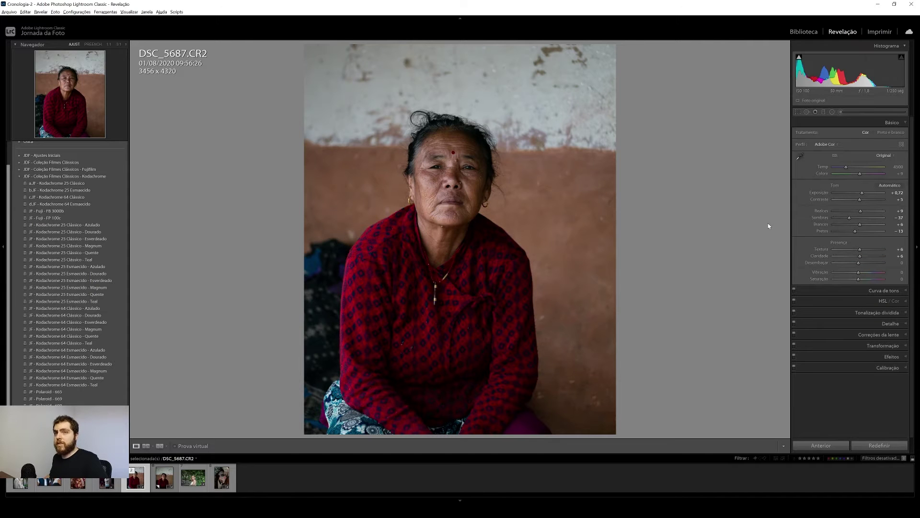
pyautogui.press('\\')
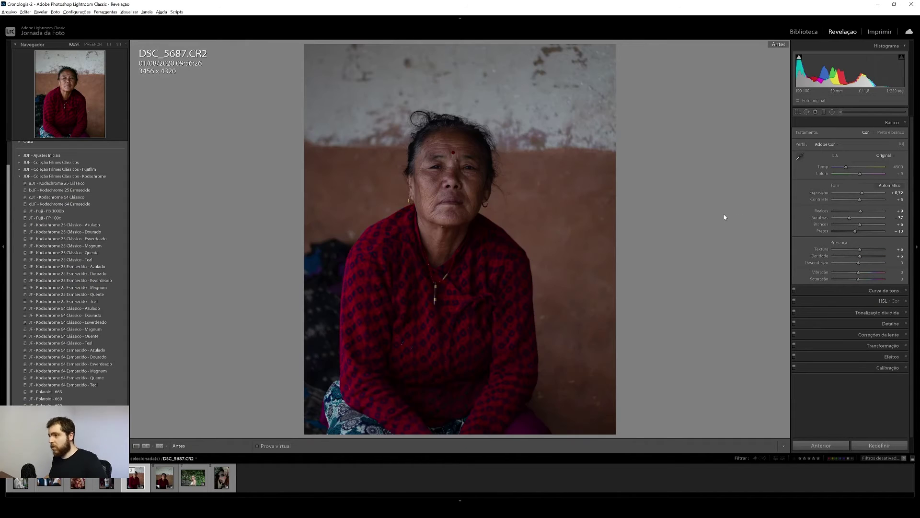
pyautogui.press('\\')
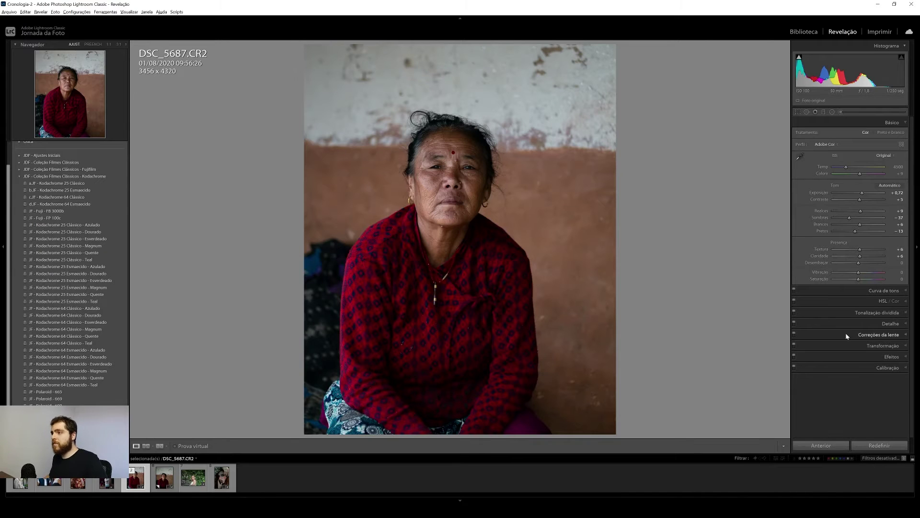
# - Add RGB tone curve points near 67/62, 132/123 and 235/233
pyautogui.click(875, 291)
pyautogui.click(843, 144)
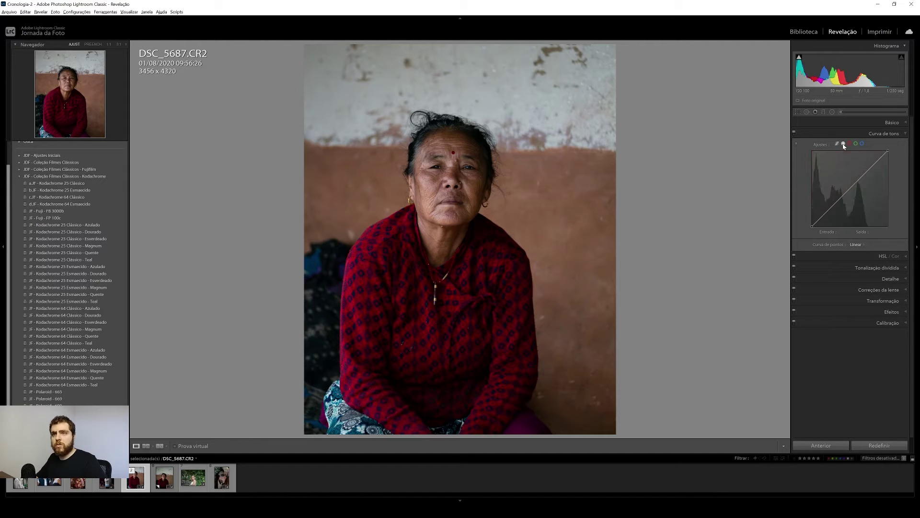
pyautogui.click(831, 207)
pyautogui.moveTo(831, 211); pyautogui.dragTo(833, 210)
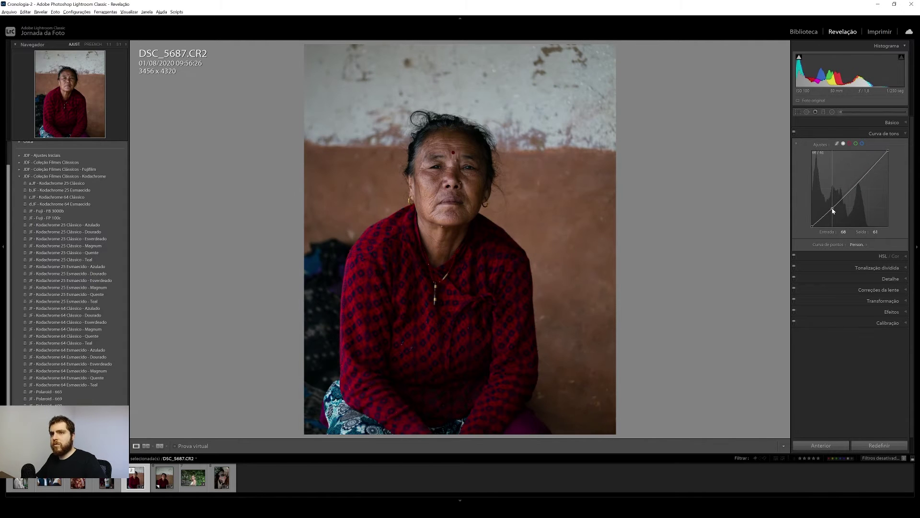
pyautogui.moveTo(852, 189); pyautogui.dragTo(852, 189)
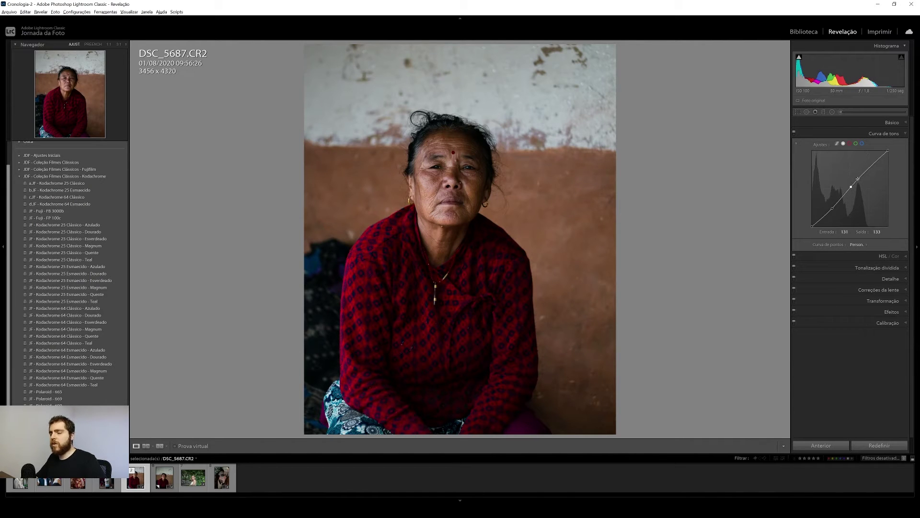
pyautogui.moveTo(878, 162); pyautogui.dragTo(881, 158)
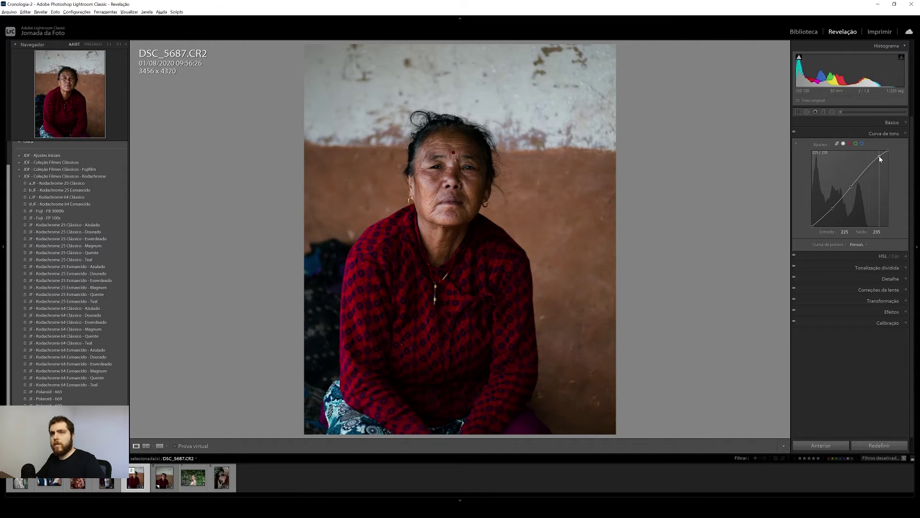
pyautogui.moveTo(881, 157); pyautogui.dragTo(882, 157)
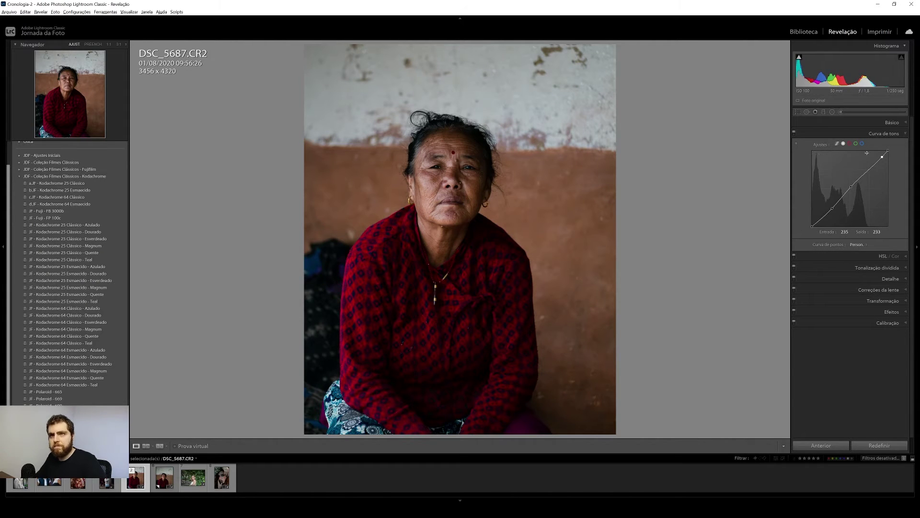
# - Shape the Red channel curve to pull red out of the shadows
pyautogui.click(850, 144)
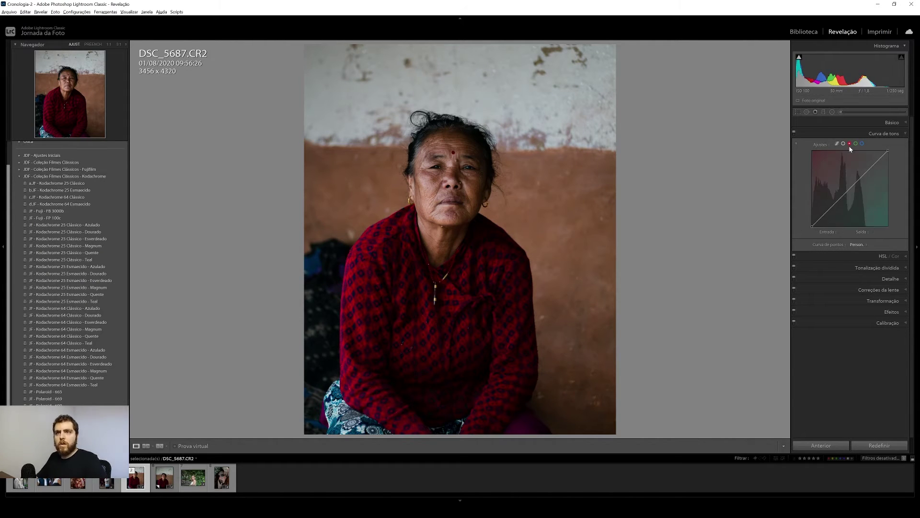
pyautogui.click(831, 207)
pyautogui.click(850, 189)
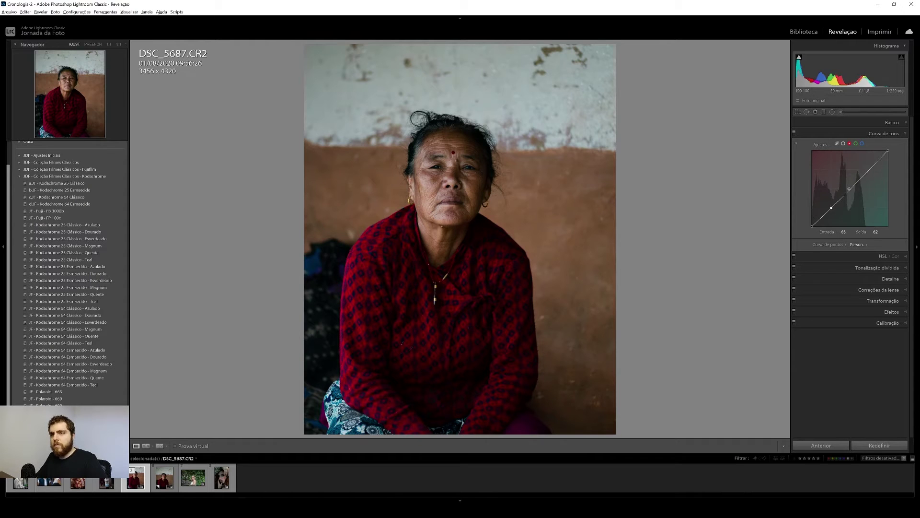
pyautogui.click(869, 168)
pyautogui.moveTo(831, 209)
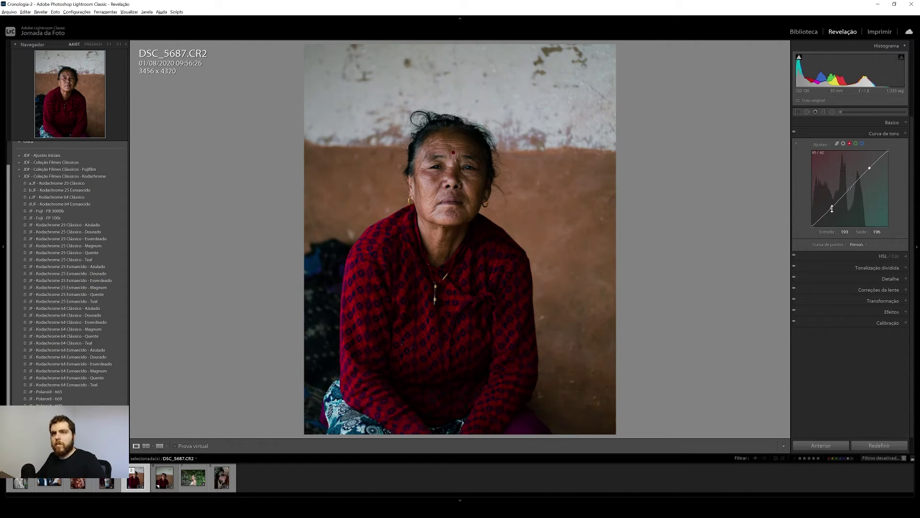
pyautogui.moveTo(832, 211); pyautogui.dragTo(833, 212)
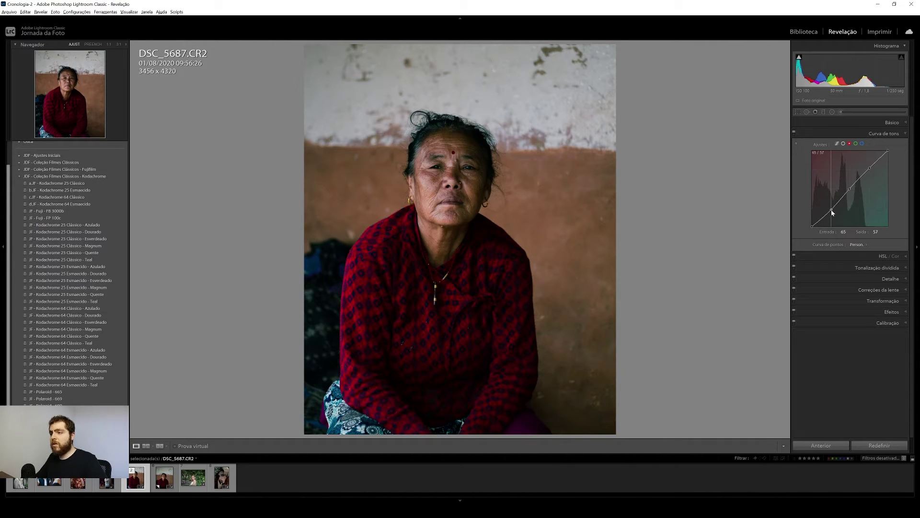
pyautogui.moveTo(832, 212); pyautogui.dragTo(832, 212)
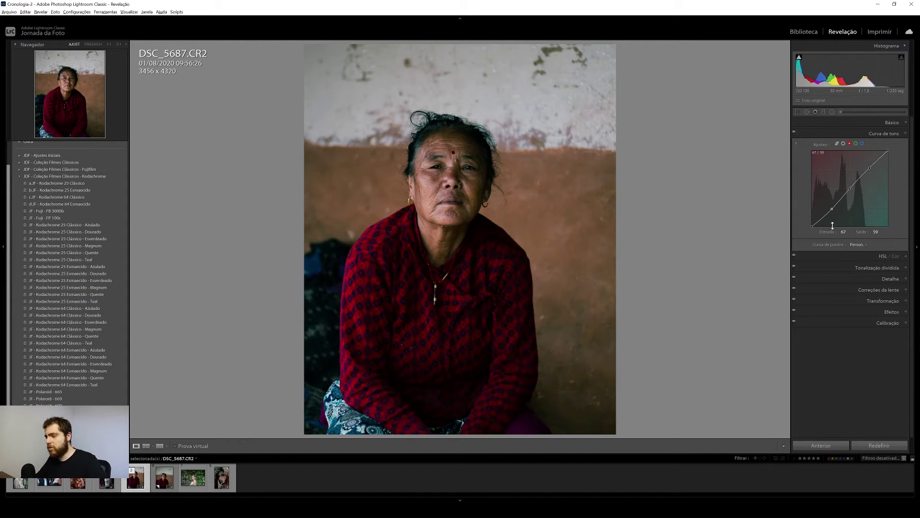
pyautogui.moveTo(833, 209); pyautogui.dragTo(832, 211)
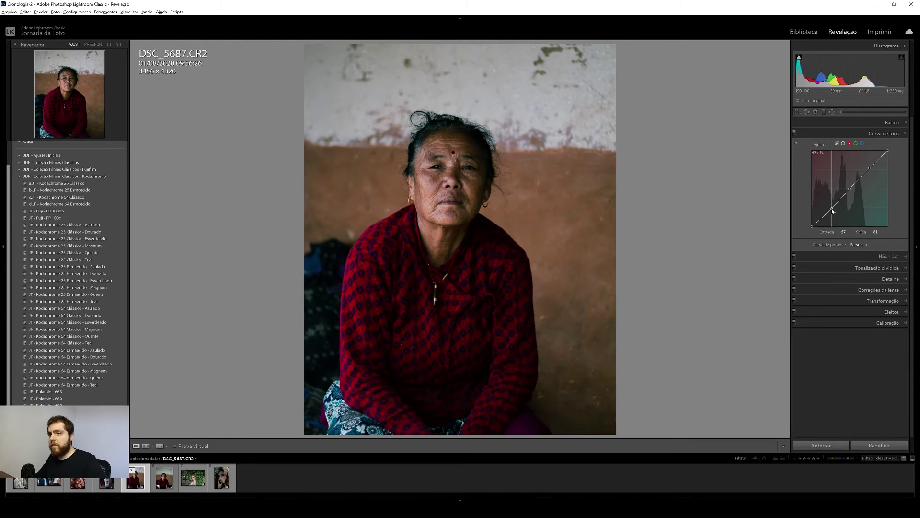
pyautogui.click(856, 144)
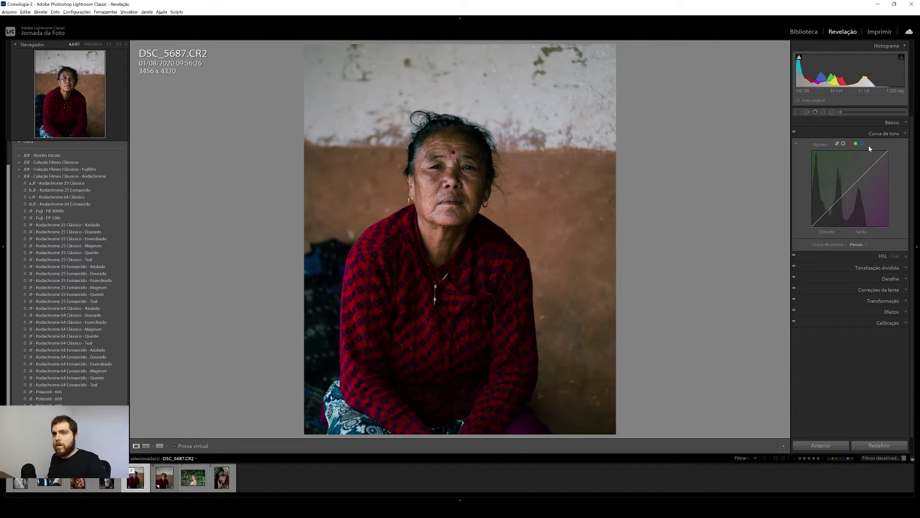
pyautogui.click(889, 134)
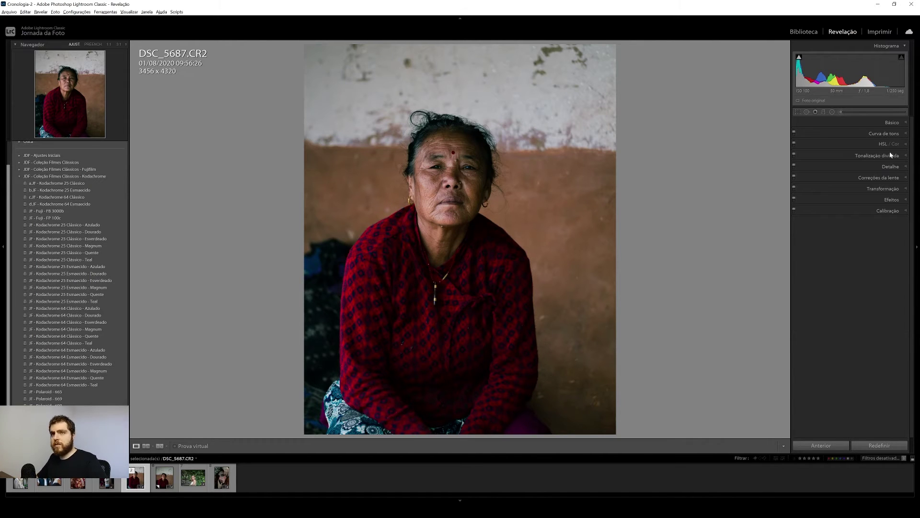
# - Leave Split Toning unchanged and bring the Basic tone settings back into view
pyautogui.click(874, 156)
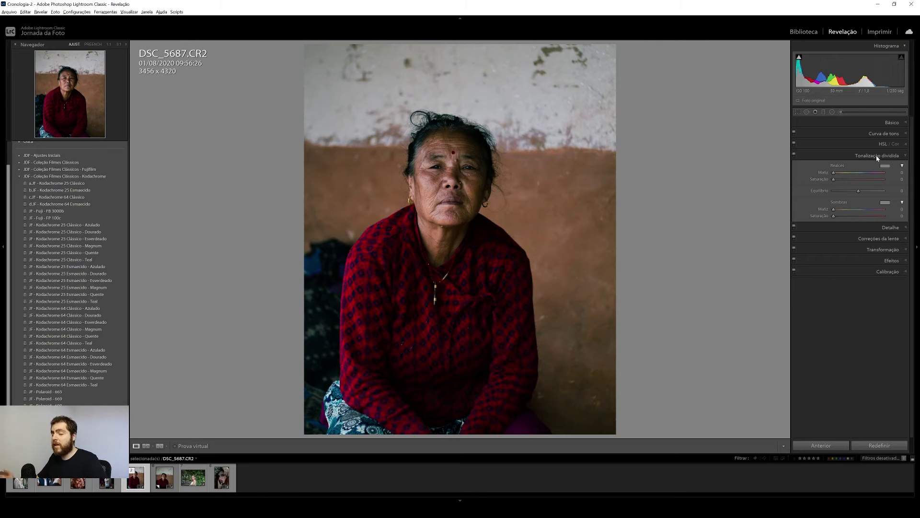
pyautogui.click(877, 157)
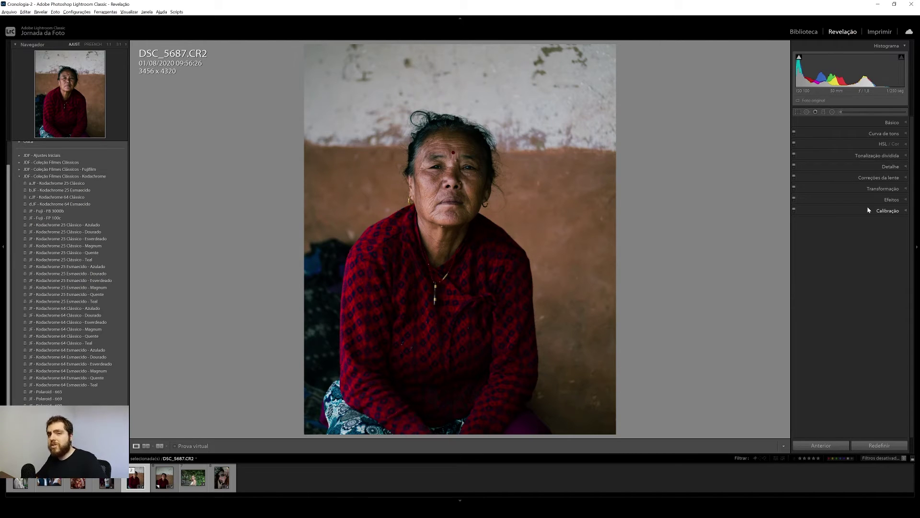
pyautogui.click(892, 123)
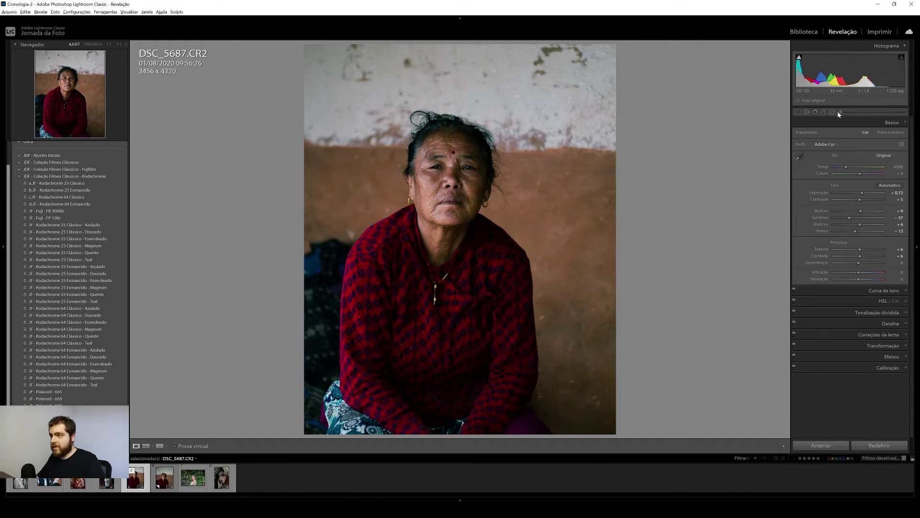
pyautogui.click(840, 112)
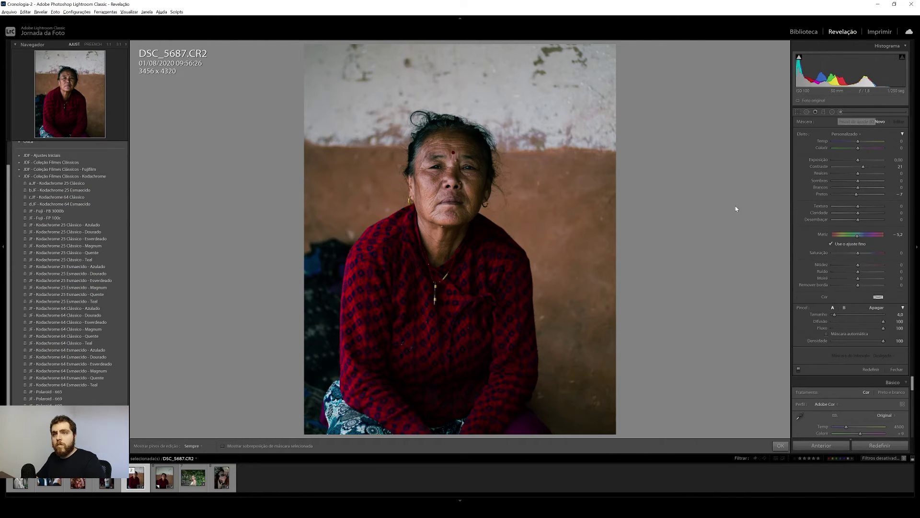
# - Paint the brush mask over her shoulder and red sweater, showing the red overlay
pyautogui.scroll(4, 430, 269)
pyautogui.press('h')
pyautogui.scroll(2, 387, 254)
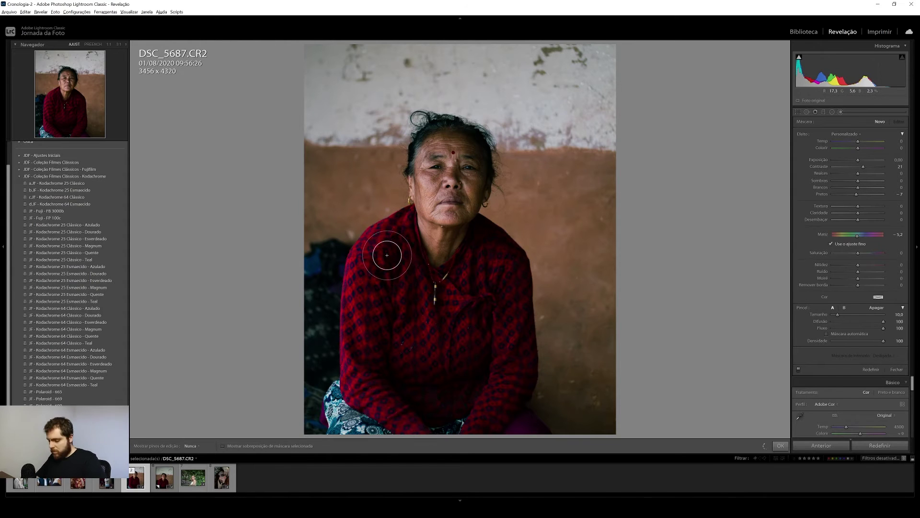
pyautogui.moveTo(387, 254); pyautogui.dragTo(384, 251)
pyautogui.press('o')
pyautogui.moveTo(349, 295)
pyautogui.mouseDown()
pyautogui.moveTo(367, 390)
pyautogui.moveTo(488, 409)
pyautogui.moveTo(519, 361)
pyautogui.moveTo(512, 263)
pyautogui.moveTo(489, 240)
pyautogui.moveTo(476, 283)
pyautogui.moveTo(413, 264)
pyautogui.moveTo(469, 267)
pyautogui.moveTo(474, 338)
pyautogui.moveTo(438, 352)
pyautogui.moveTo(400, 320)
pyautogui.mouseUp()
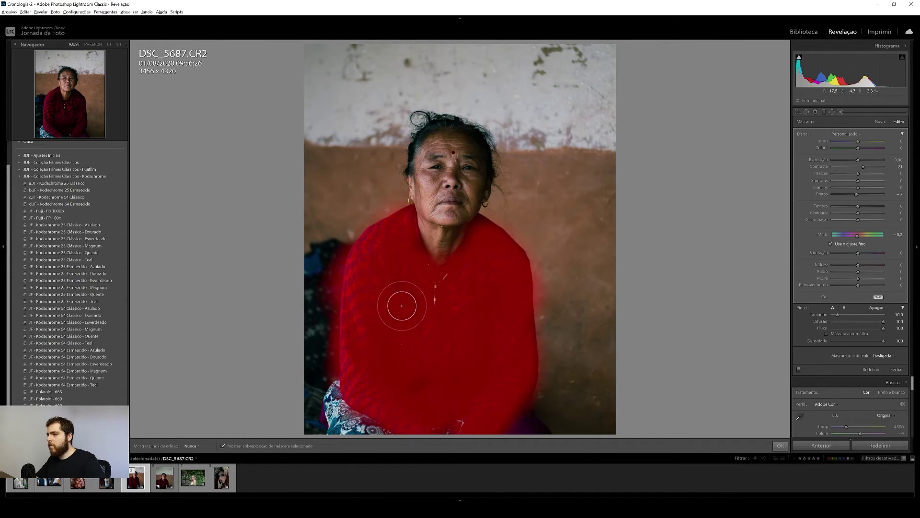
pyautogui.press('h')
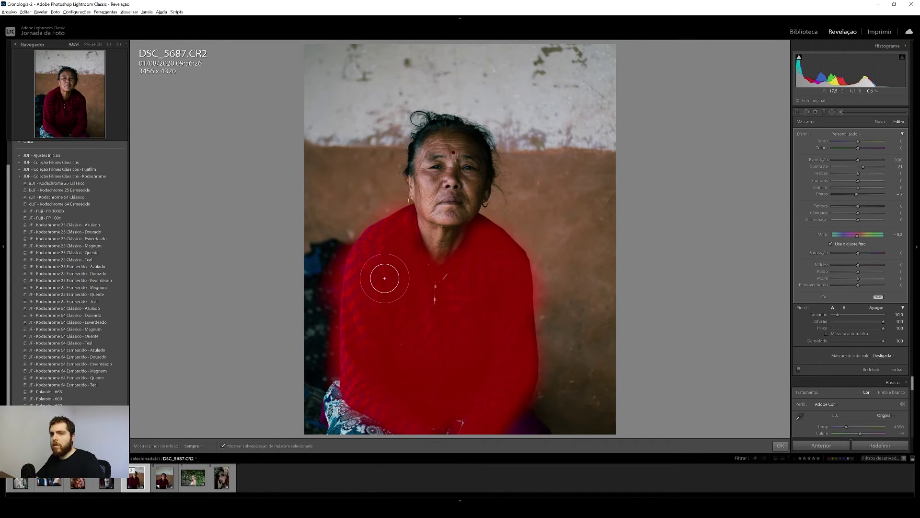
# - Limit the mask with a Luminance range of 30/82, smoothness 50
pyautogui.click(882, 355)
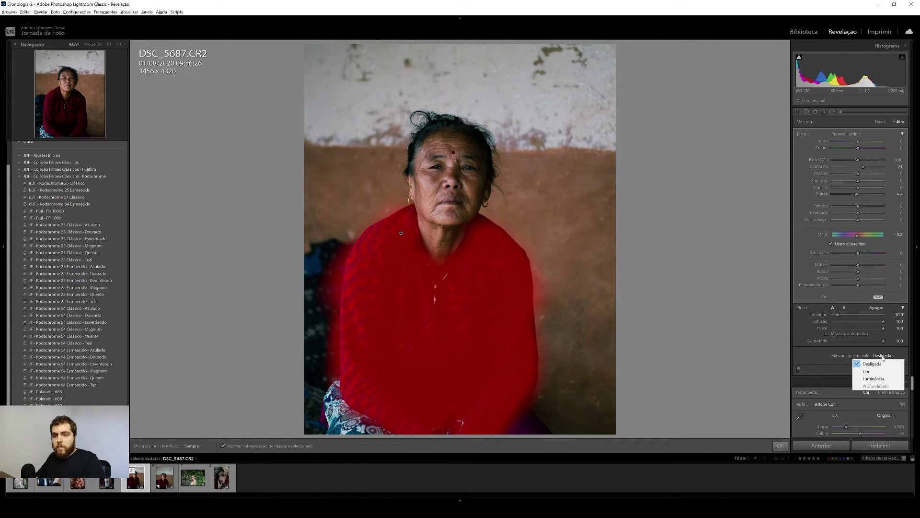
pyautogui.click(875, 378)
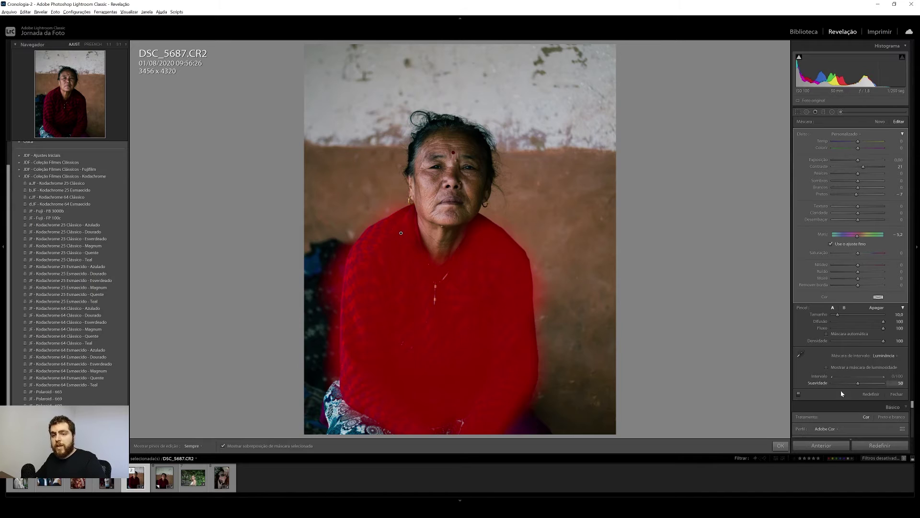
pyautogui.moveTo(833, 376); pyautogui.dragTo(838, 376)
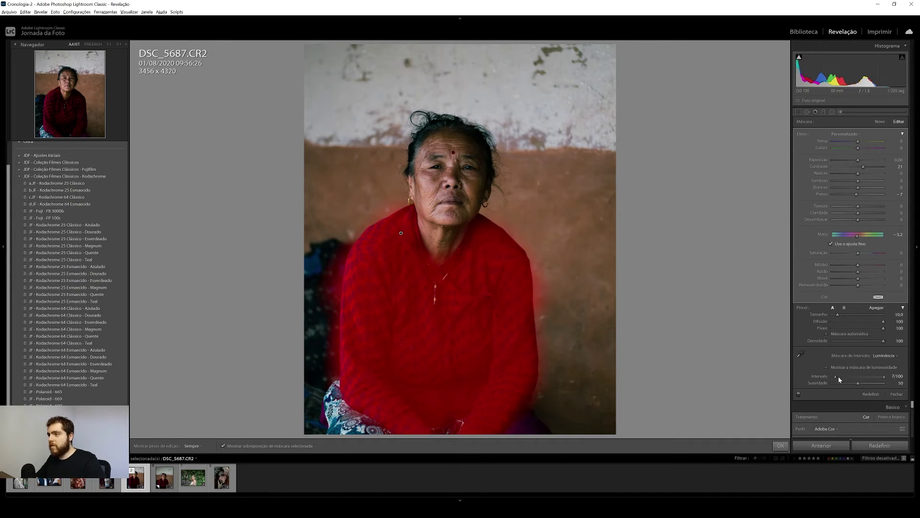
pyautogui.moveTo(842, 377); pyautogui.dragTo(849, 379)
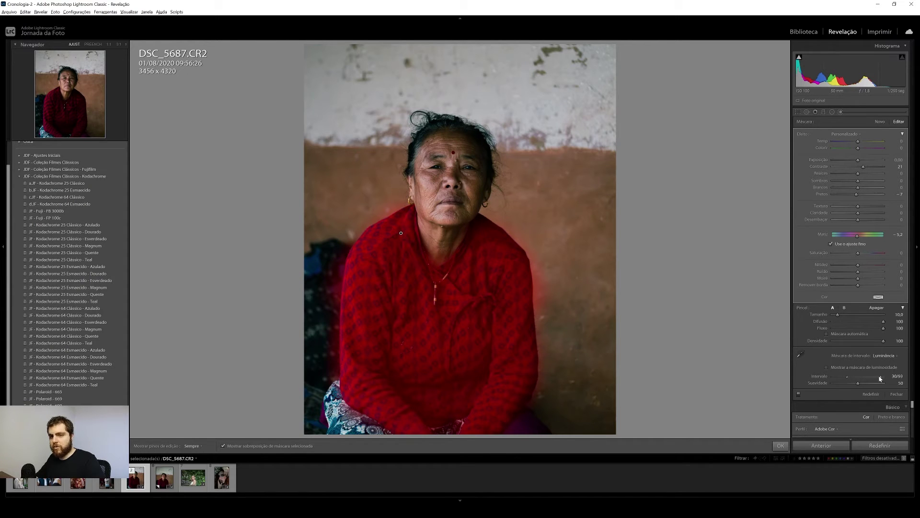
pyautogui.moveTo(873, 378); pyautogui.dragTo(872, 374)
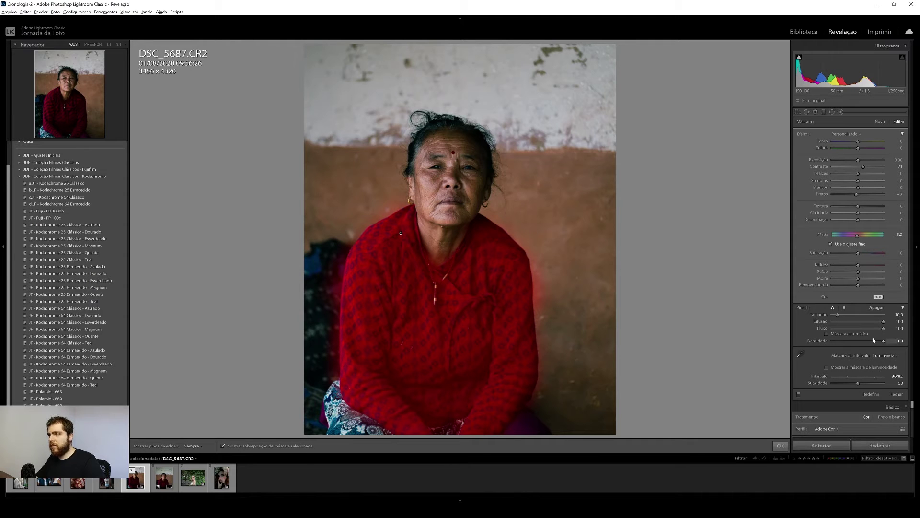
pyautogui.scroll(-3, 460, 228)
pyautogui.press('h')
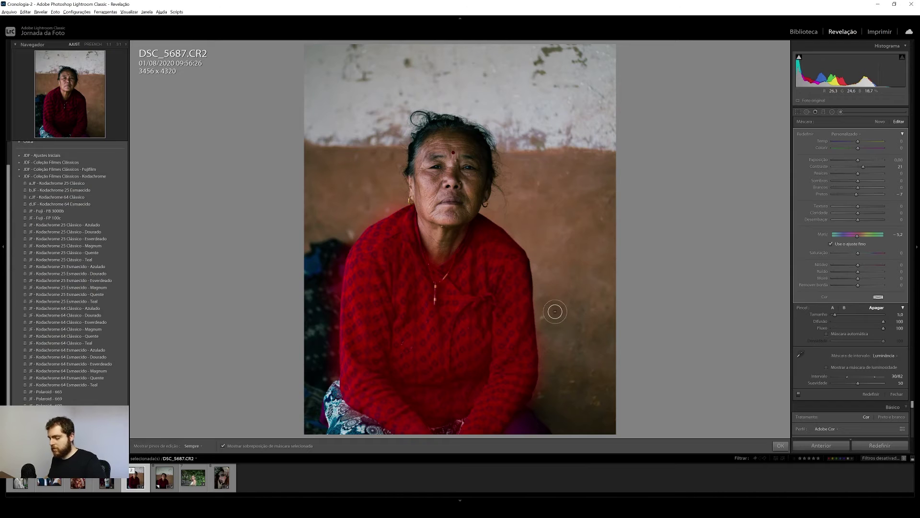
# - Erase mask spill along both sweater edges and reset the mask's hue to 0
pyautogui.hotkey('ctrl', 'z')
pyautogui.press('h')
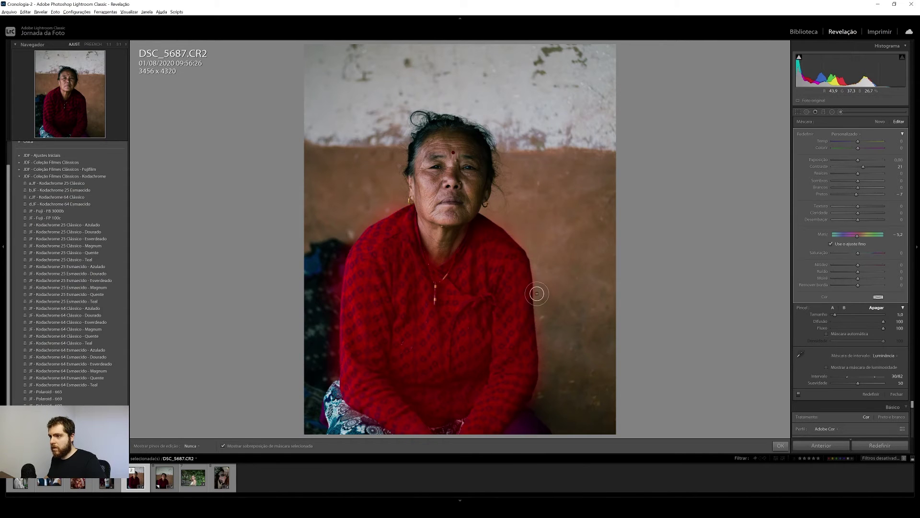
pyautogui.moveTo(546, 376); pyautogui.dragTo(526, 425)
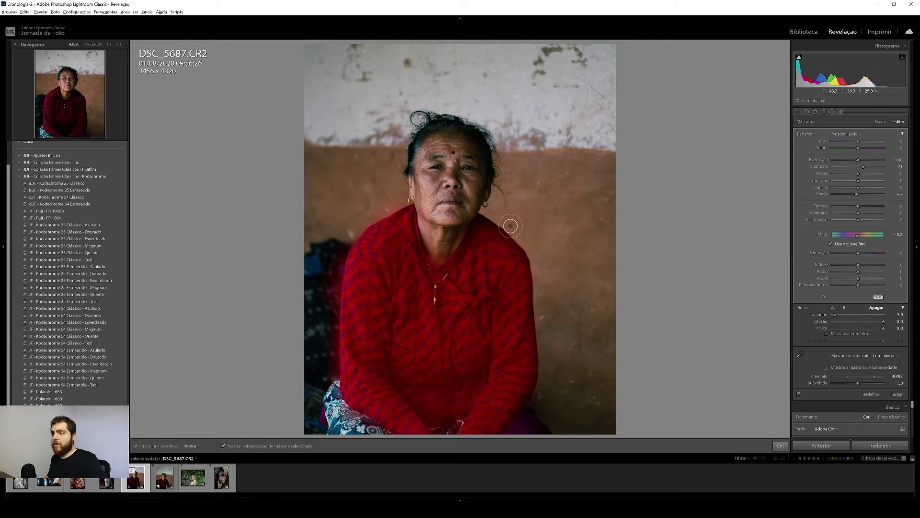
pyautogui.press('h')
pyautogui.press('h')
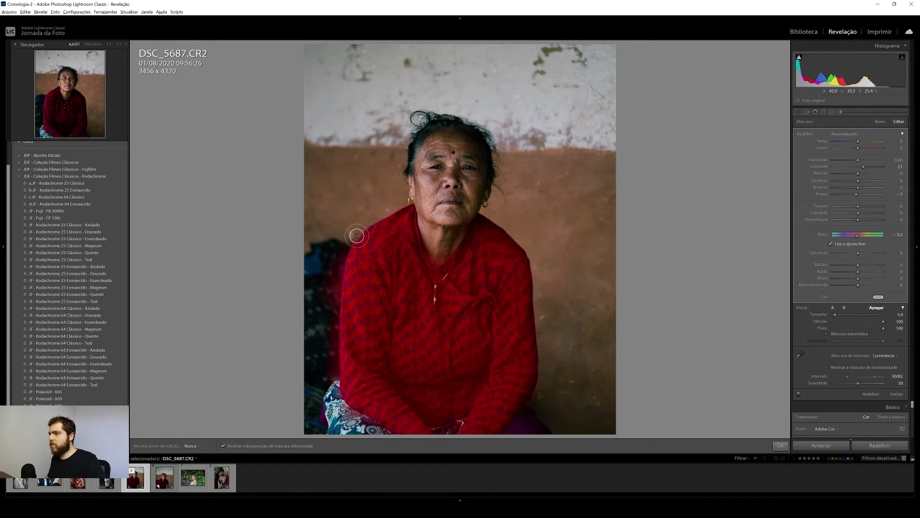
pyautogui.moveTo(339, 290)
pyautogui.mouseDown()
pyautogui.moveTo(334, 375)
pyautogui.moveTo(369, 425)
pyautogui.mouseUp()
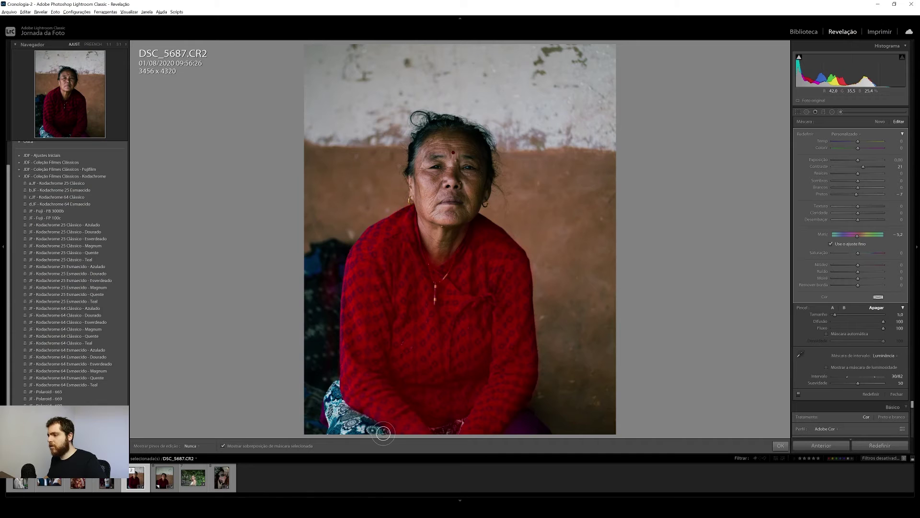
pyautogui.press('h')
pyautogui.press('h')
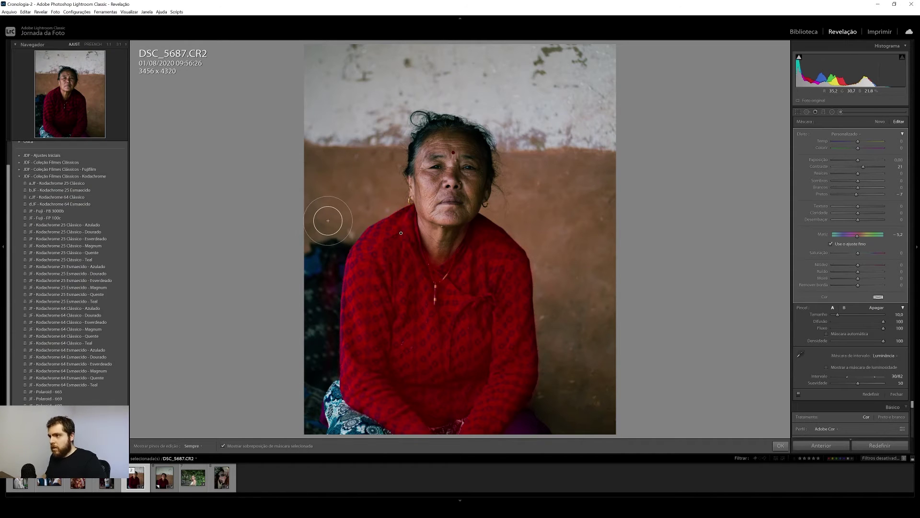
pyautogui.press('alt')
pyautogui.press('h')
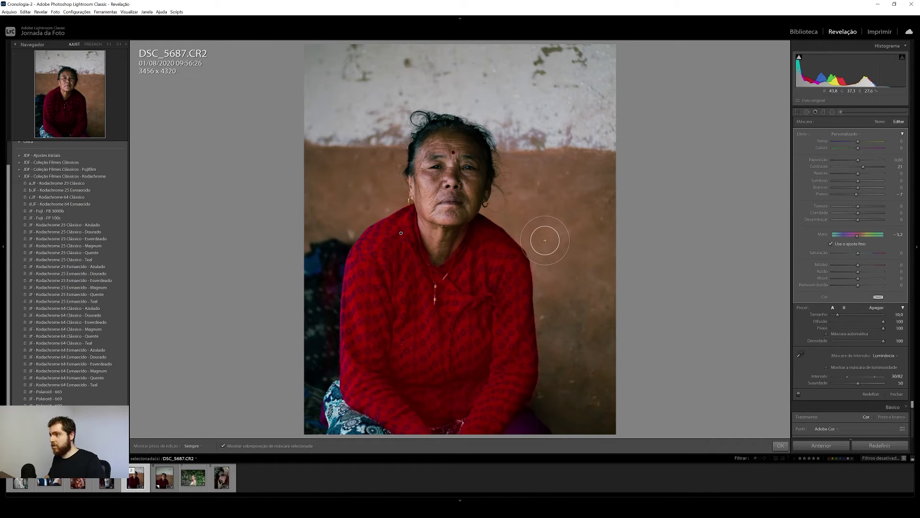
pyautogui.doubleClick(823, 234)
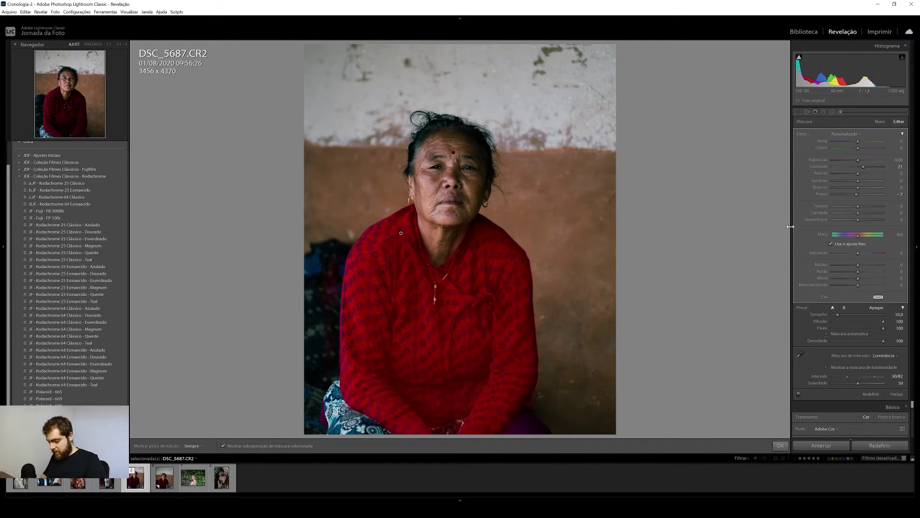
# - Set the sweater brush to exposure 0.15, whites -15, blacks -4 and texture 33
pyautogui.press('o')
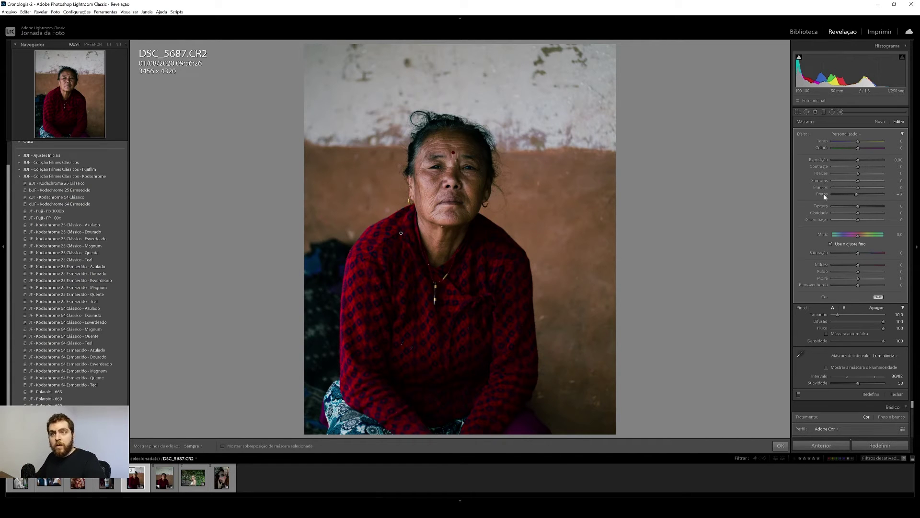
pyautogui.doubleClick(823, 194)
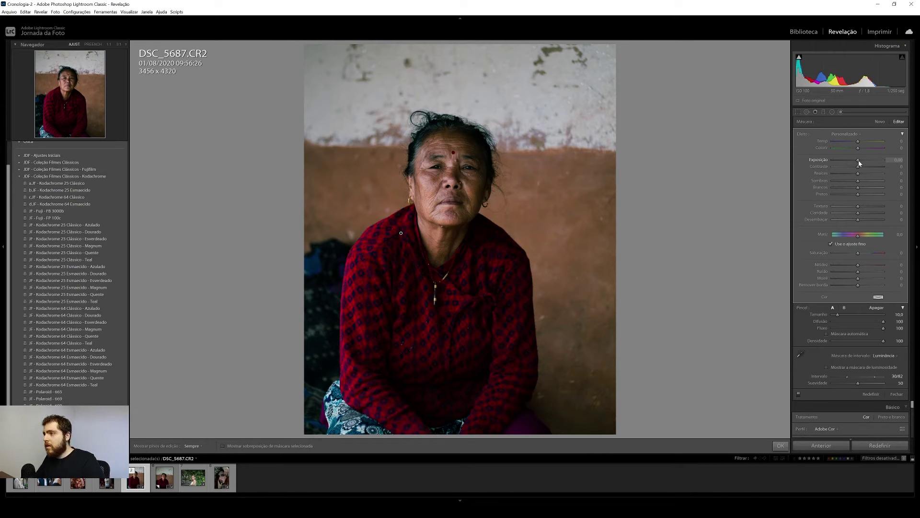
pyautogui.moveTo(859, 160); pyautogui.dragTo(861, 160)
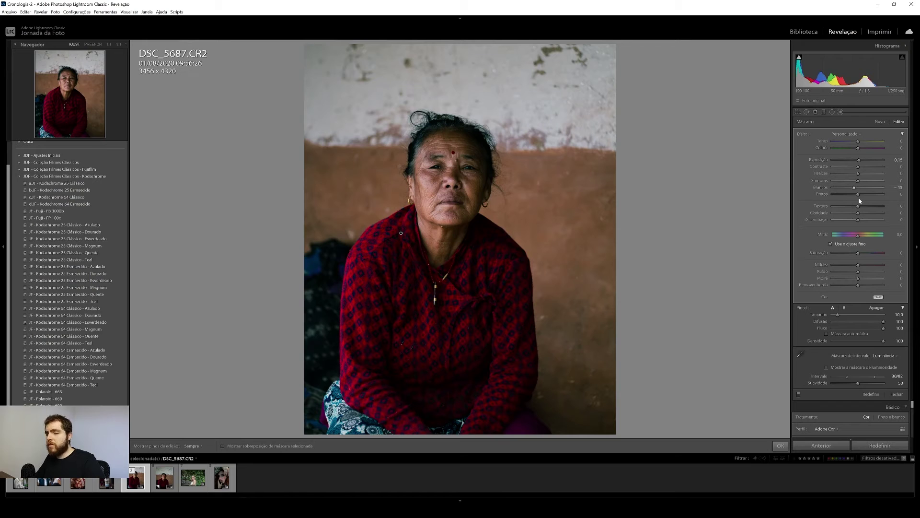
pyautogui.moveTo(859, 193); pyautogui.dragTo(859, 195)
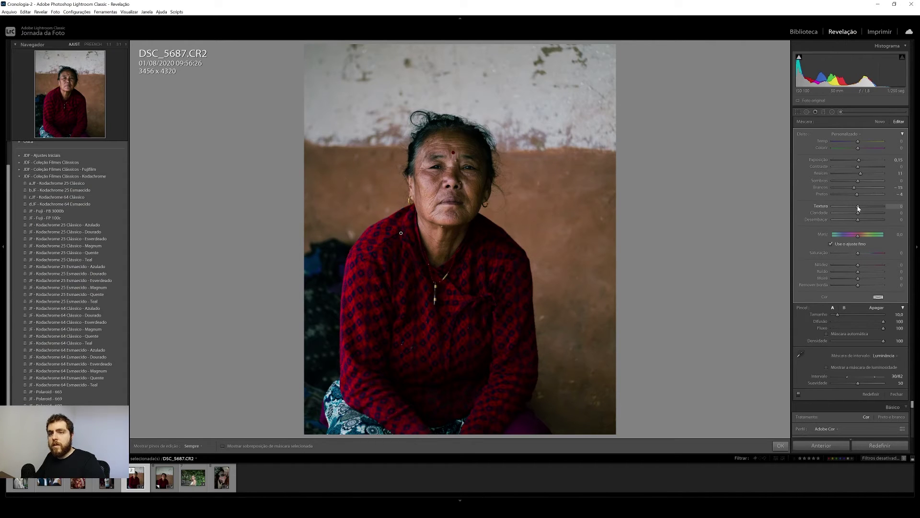
pyautogui.moveTo(858, 208); pyautogui.dragTo(868, 214)
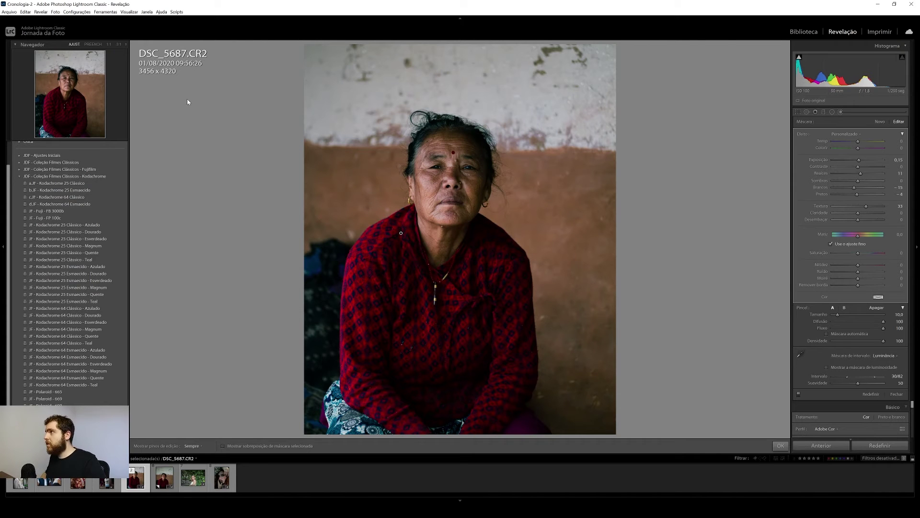
pyautogui.click(109, 44)
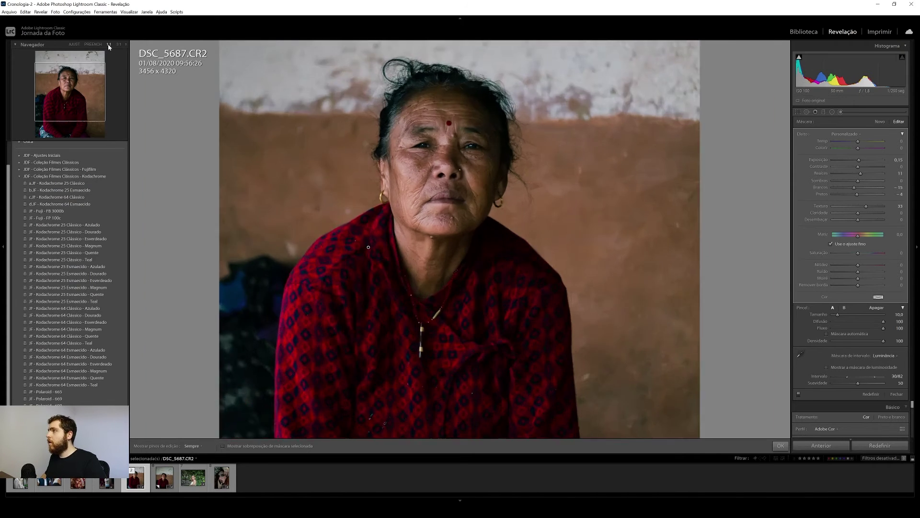
# - Zoom to the sweater and set the mask's clarity to 38, dehaze 22 and sharpness 34
pyautogui.moveTo(313, 291)
pyautogui.mouseDown()
pyautogui.moveTo(404, 170)
pyautogui.moveTo(397, 191)
pyautogui.mouseUp()
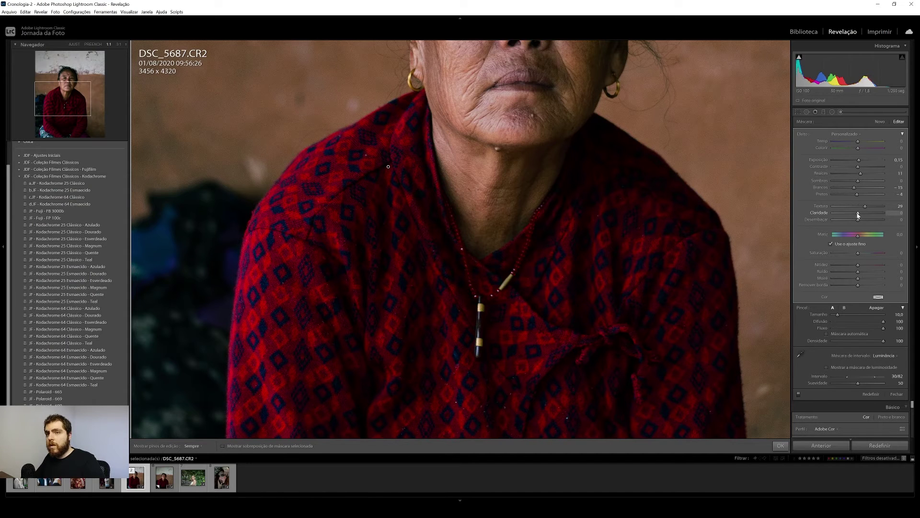
pyautogui.moveTo(872, 218); pyautogui.dragTo(873, 219)
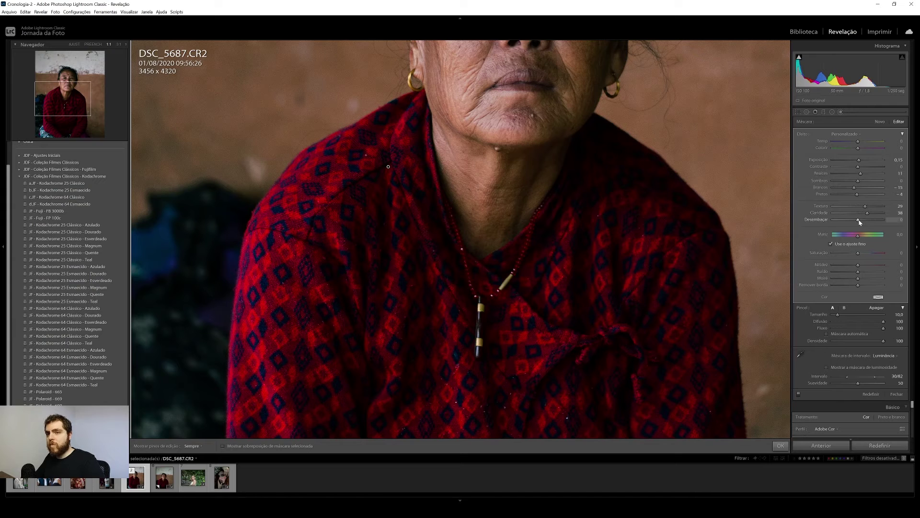
pyautogui.moveTo(875, 221); pyautogui.dragTo(885, 221)
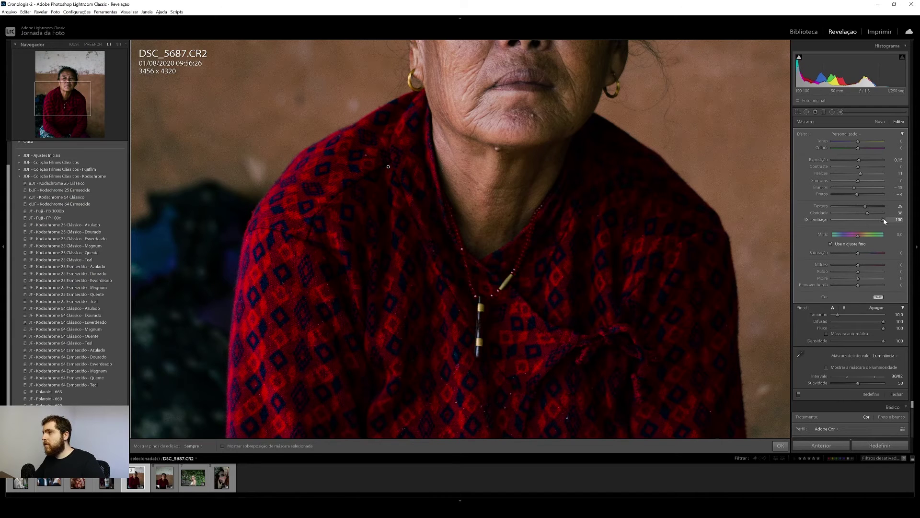
pyautogui.moveTo(874, 224); pyautogui.dragTo(871, 224)
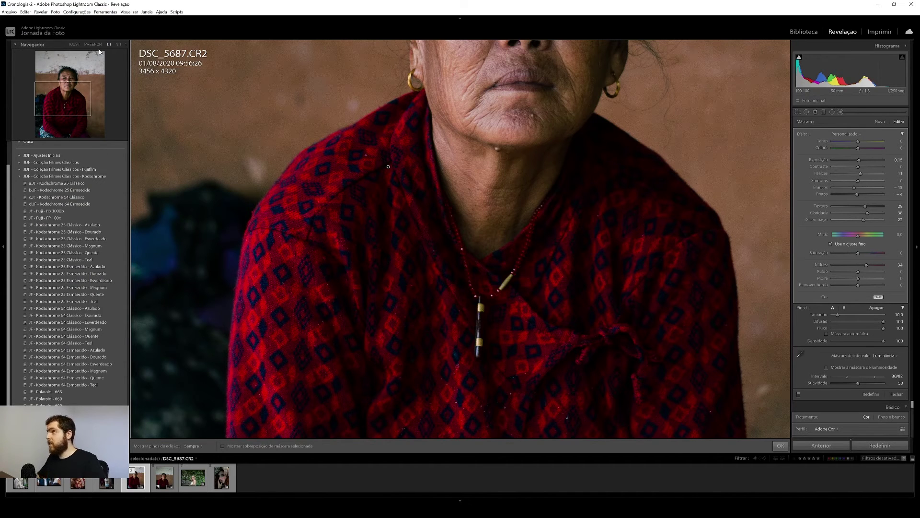
# - Fit the photo in view, compare before and after, and close the brush mask
pyautogui.click(92, 44)
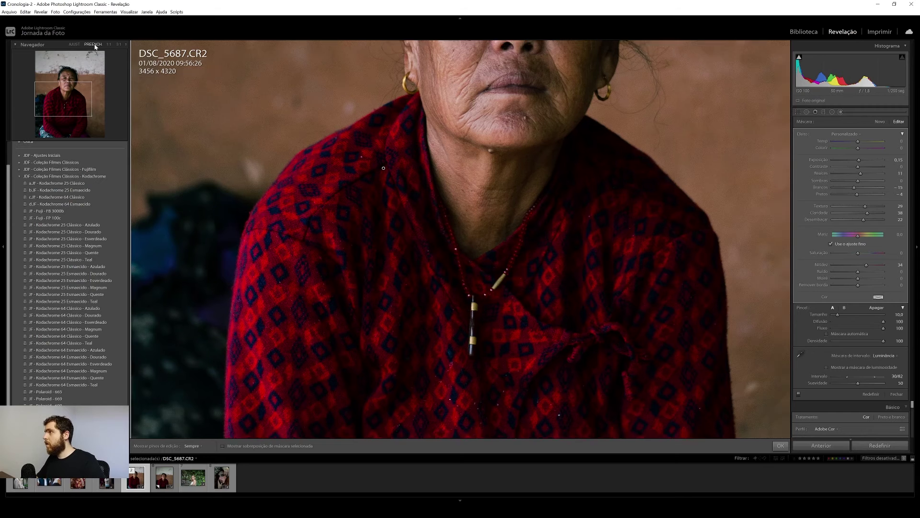
pyautogui.click(76, 44)
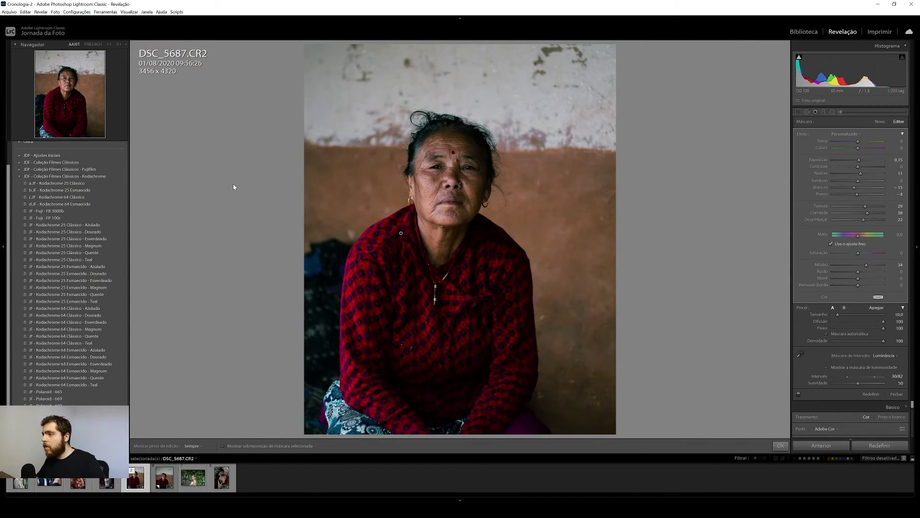
pyautogui.press('\\')
pyautogui.press('\\')
pyautogui.press('\\')
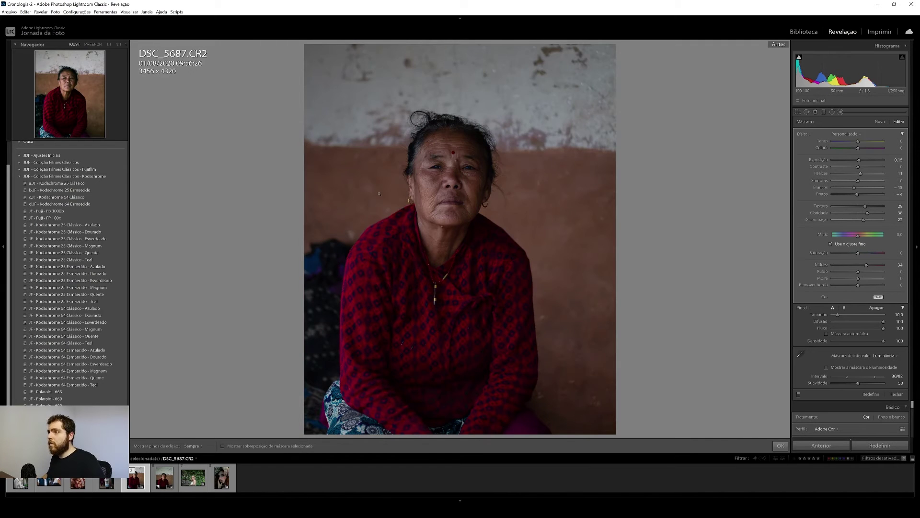
pyautogui.press('\\')
pyautogui.press('\\')
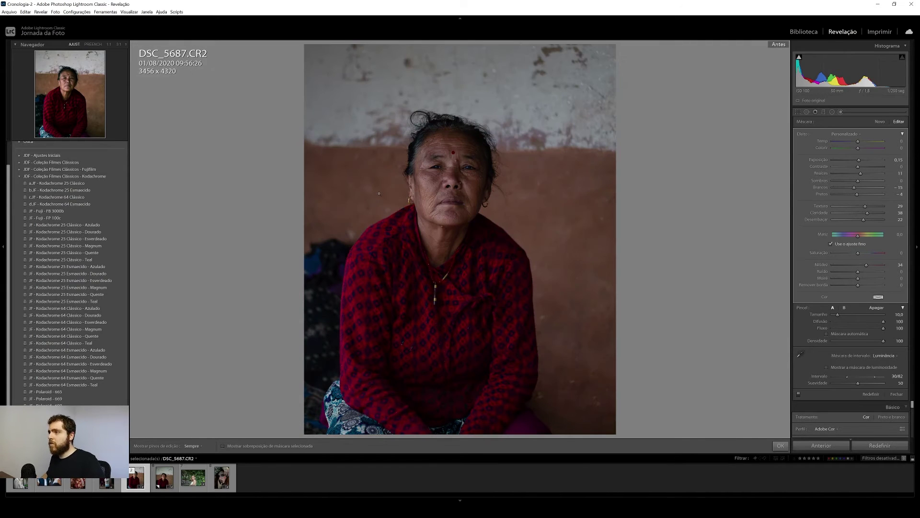
pyautogui.press('\\')
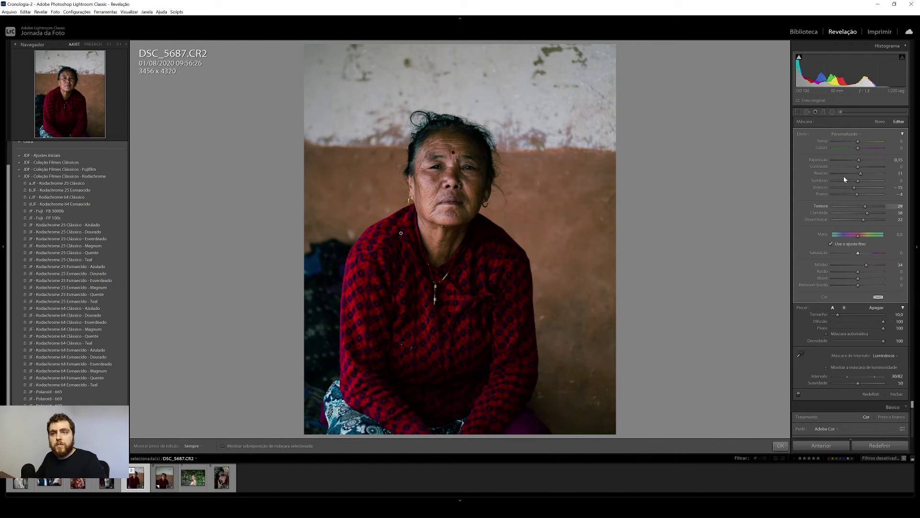
pyautogui.click(840, 112)
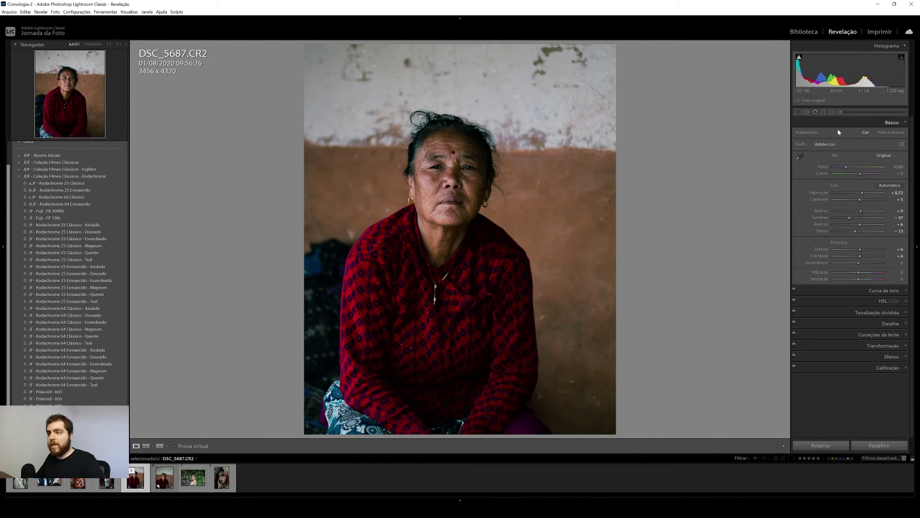
# - Keep the HSL reds at saturation -5 and luminance -13, then reopen the Adjustment Brush
pyautogui.click(882, 301)
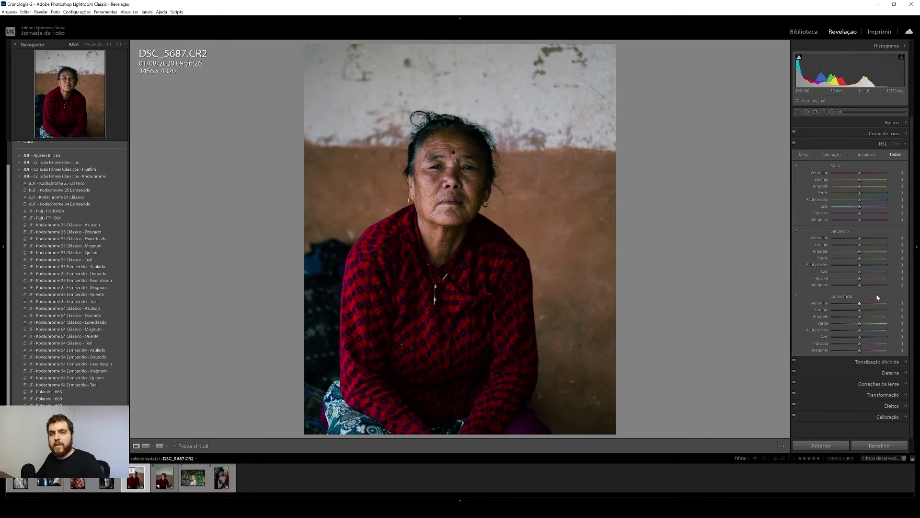
pyautogui.moveTo(861, 175); pyautogui.dragTo(858, 177)
pyautogui.doubleClick(824, 173)
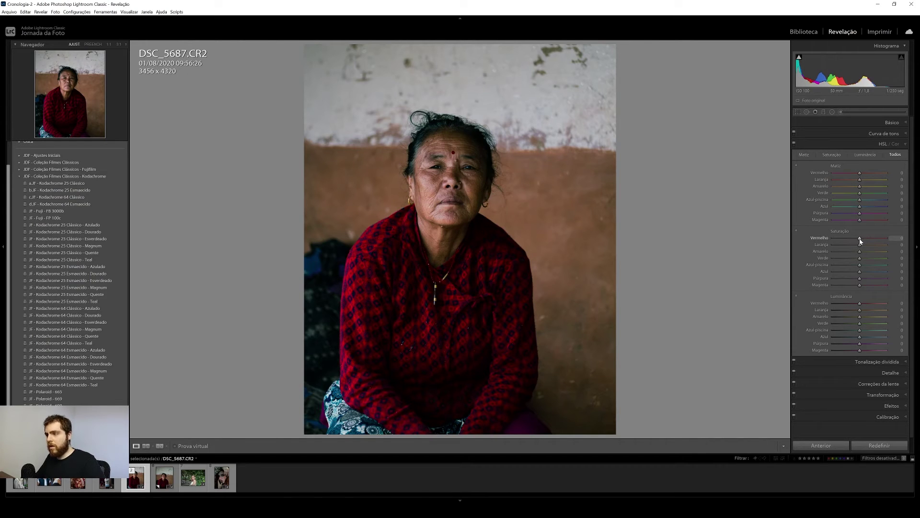
pyautogui.moveTo(859, 241); pyautogui.dragTo(855, 240)
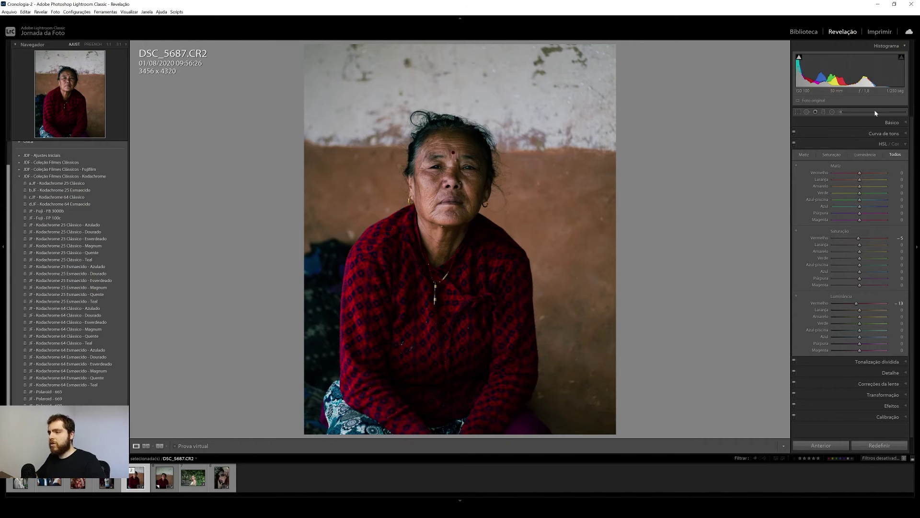
pyautogui.click(845, 112)
# - Set the sweater mask to exposure 0.12 and shadows 18, and start a new brush mask
pyautogui.click(401, 233)
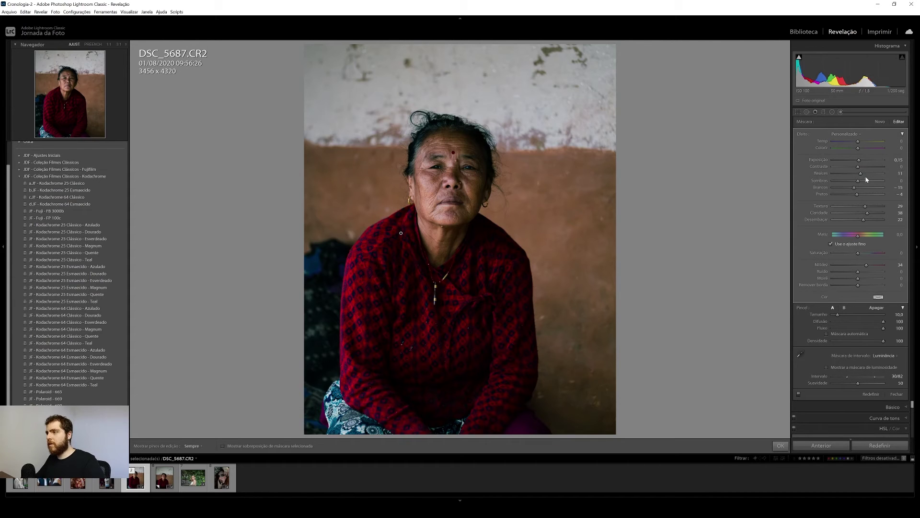
pyautogui.moveTo(864, 180); pyautogui.dragTo(869, 184)
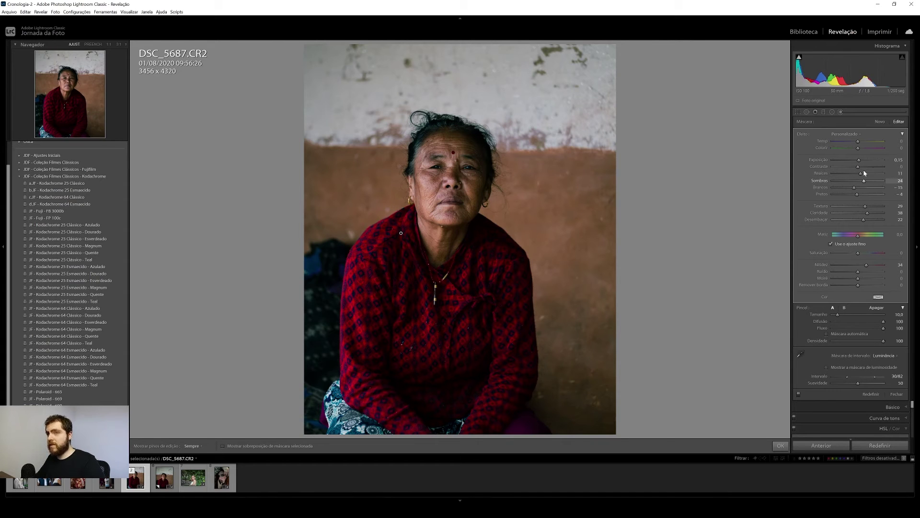
pyautogui.moveTo(859, 162); pyautogui.dragTo(859, 163)
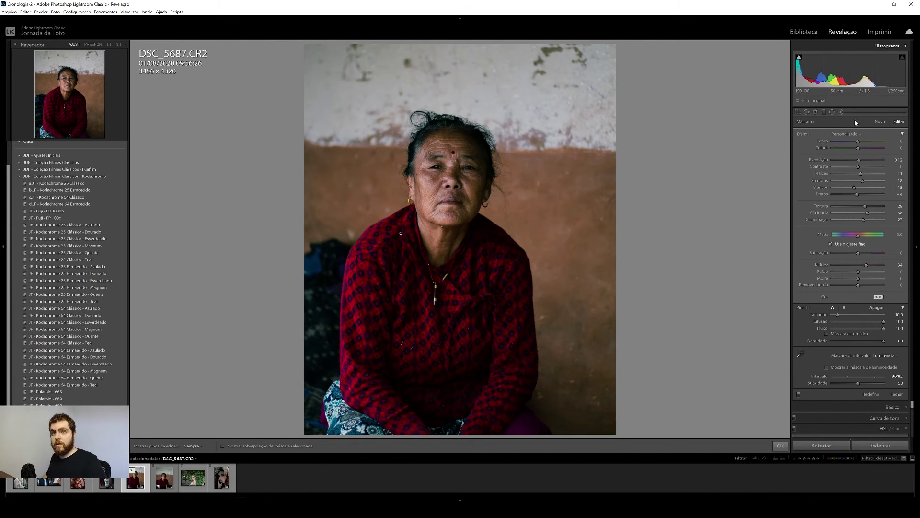
pyautogui.click(880, 122)
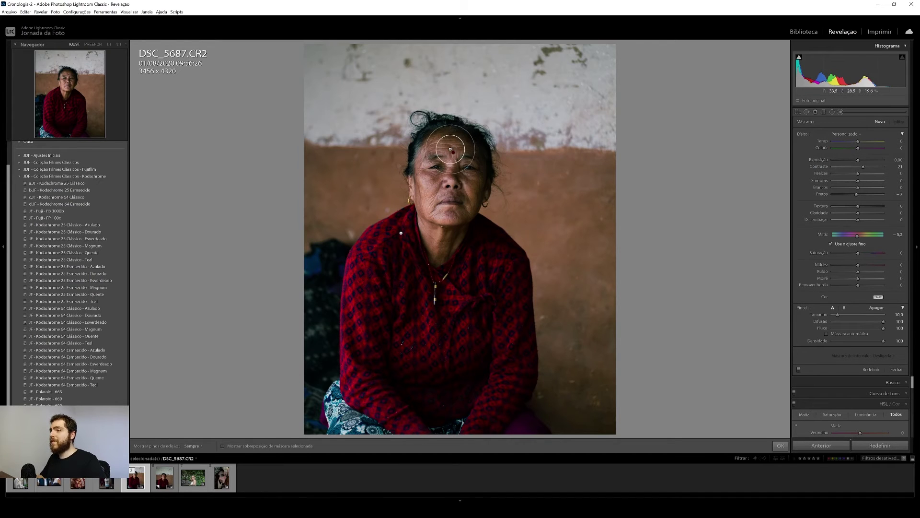
# - Paint a small brush mask over the woman's face and neck, checking it with the red overlay
pyautogui.scroll(-1, 451, 150)
pyautogui.scroll(-1, 450, 150)
pyautogui.scroll(-3, 451, 150)
pyautogui.press('h')
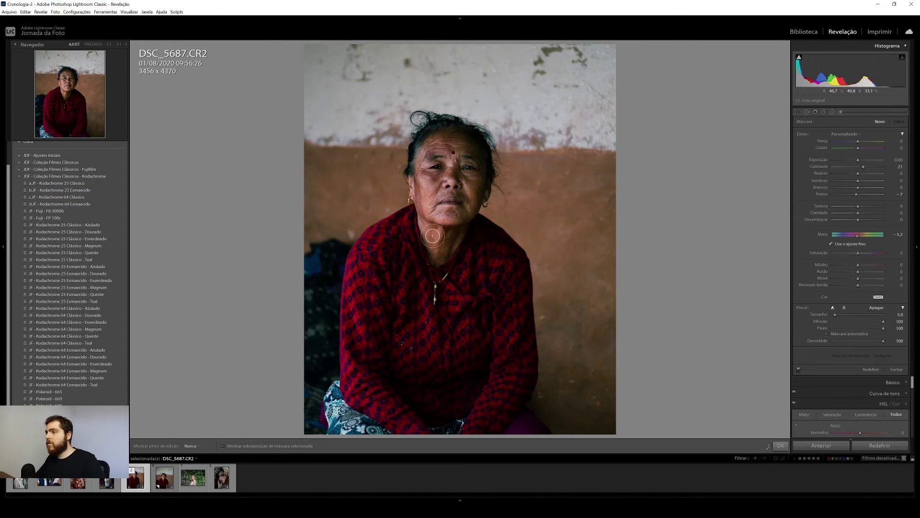
pyautogui.moveTo(457, 152); pyautogui.dragTo(444, 218)
pyautogui.press('o')
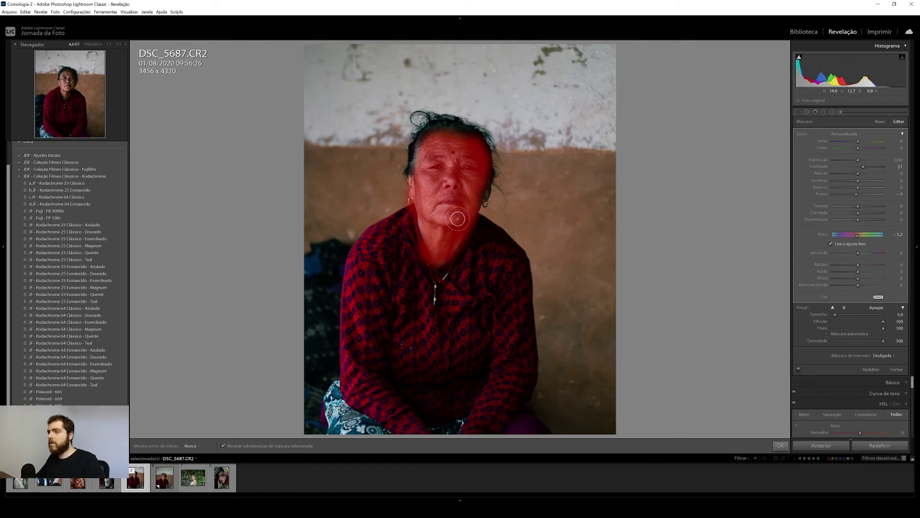
pyautogui.press('h')
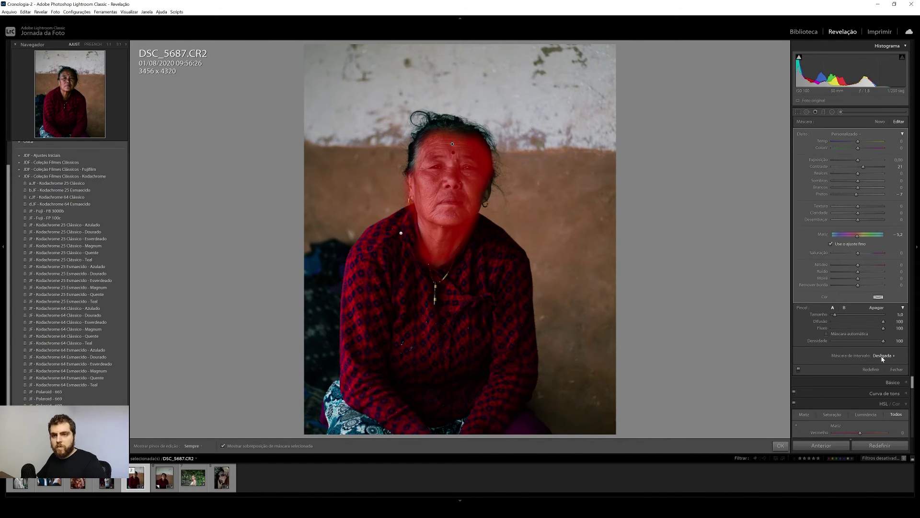
# - Restrict the face mask with a Luminance range mask
pyautogui.click(882, 357)
pyautogui.click(880, 369)
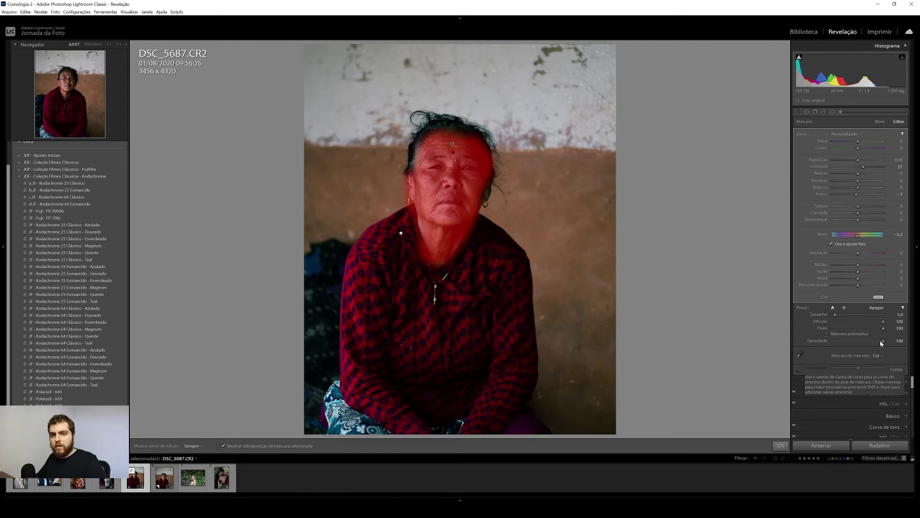
pyautogui.click(877, 355)
pyautogui.click(878, 376)
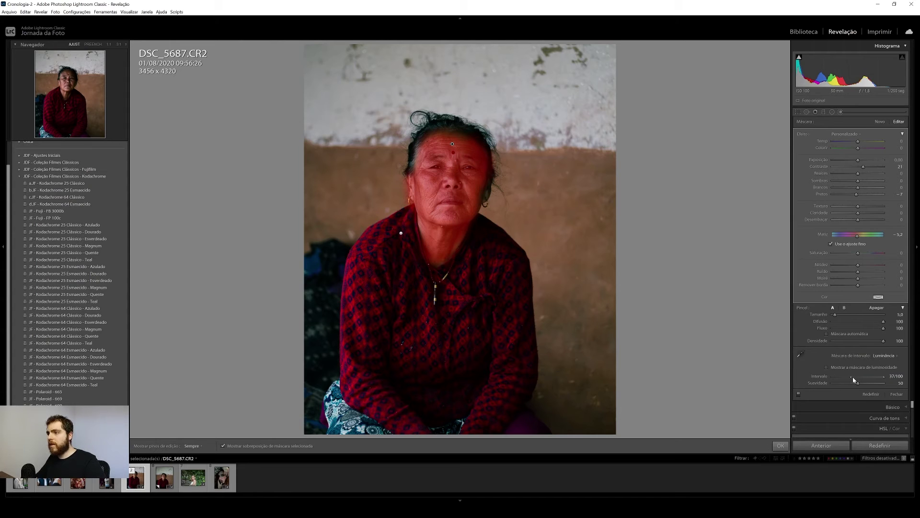
# - Narrow the face mask's luminance range, zero its exposure and highlights, and add dehaze 19
pyautogui.moveTo(879, 379); pyautogui.dragTo(877, 379)
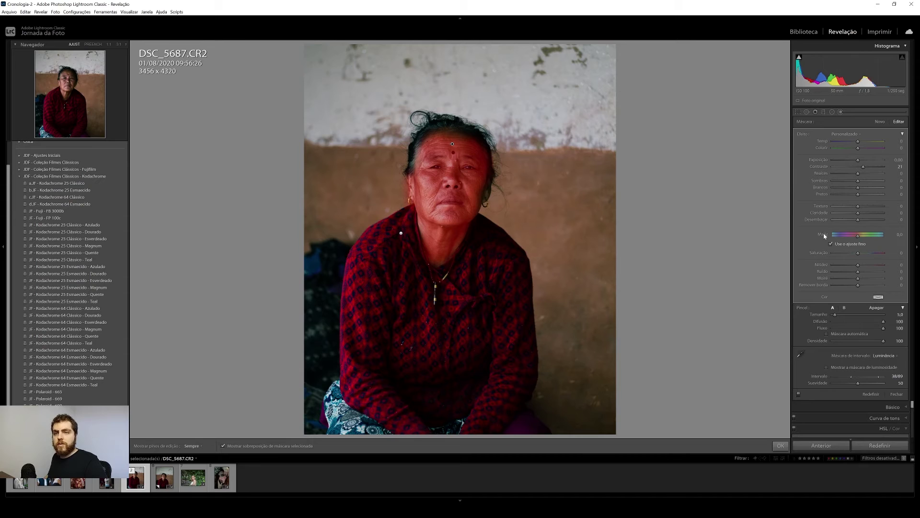
pyautogui.doubleClick(819, 167)
pyautogui.press('o')
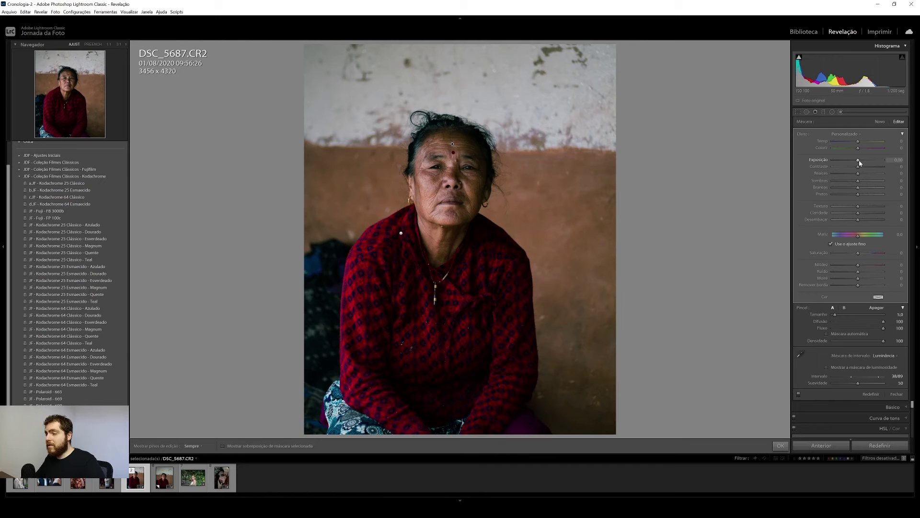
pyautogui.moveTo(859, 162); pyautogui.dragTo(860, 162)
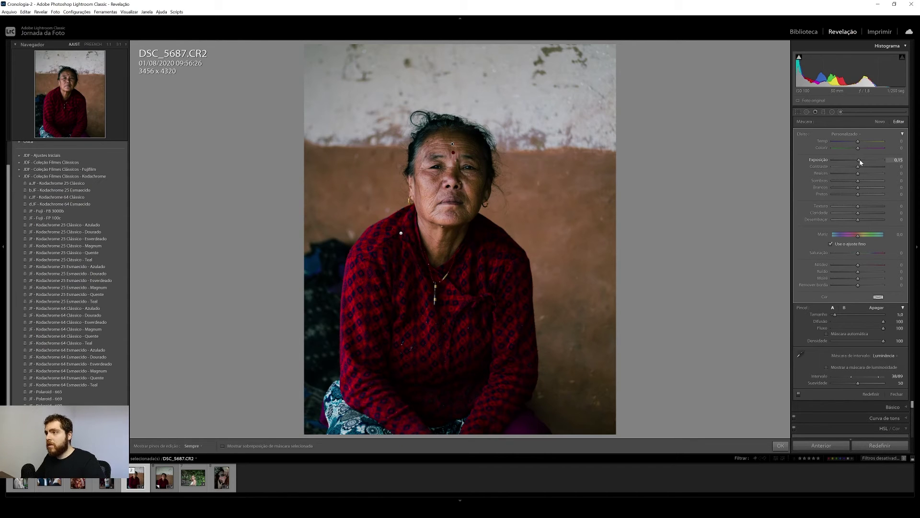
pyautogui.doubleClick(826, 161)
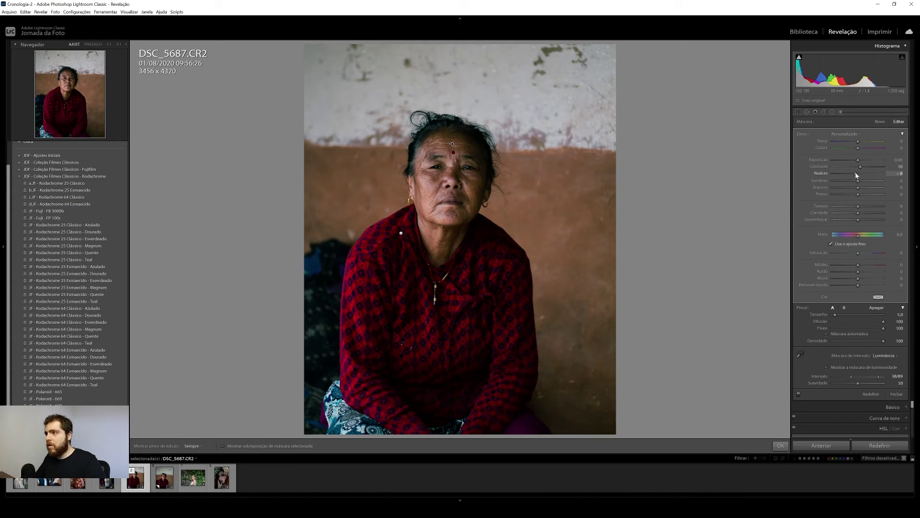
pyautogui.doubleClick(856, 176)
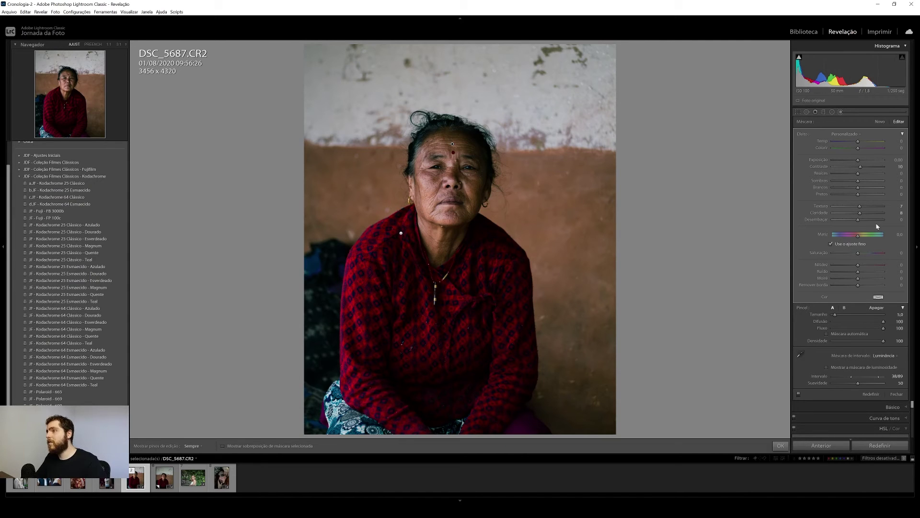
pyautogui.moveTo(858, 220); pyautogui.dragTo(861, 219)
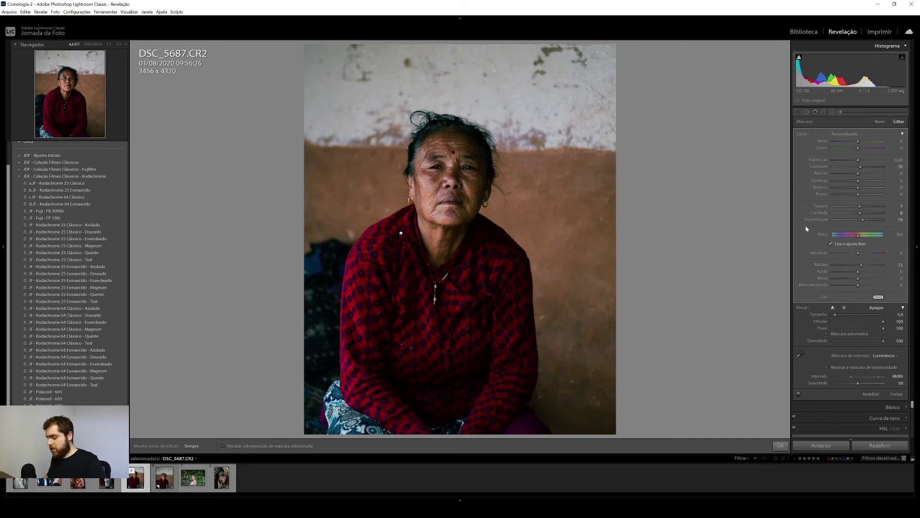
pyautogui.press('\\')
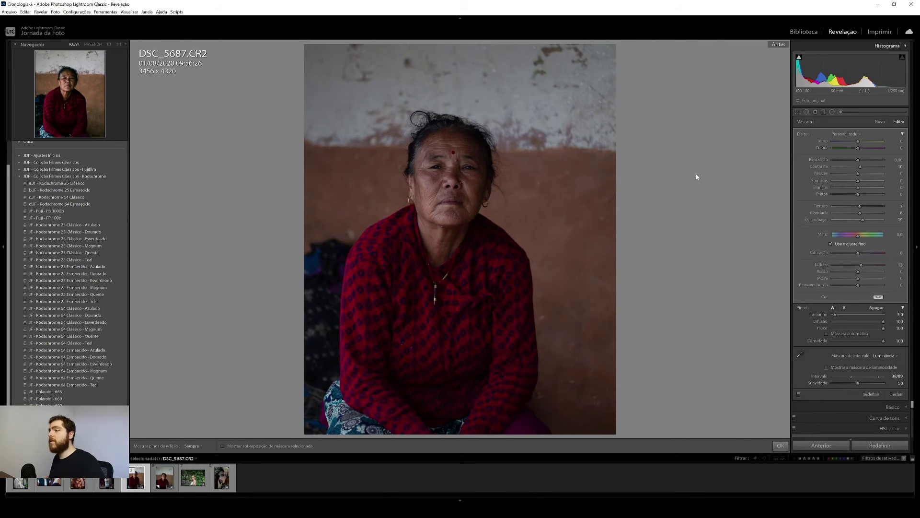
pyautogui.press('\\')
pyautogui.press('\\')
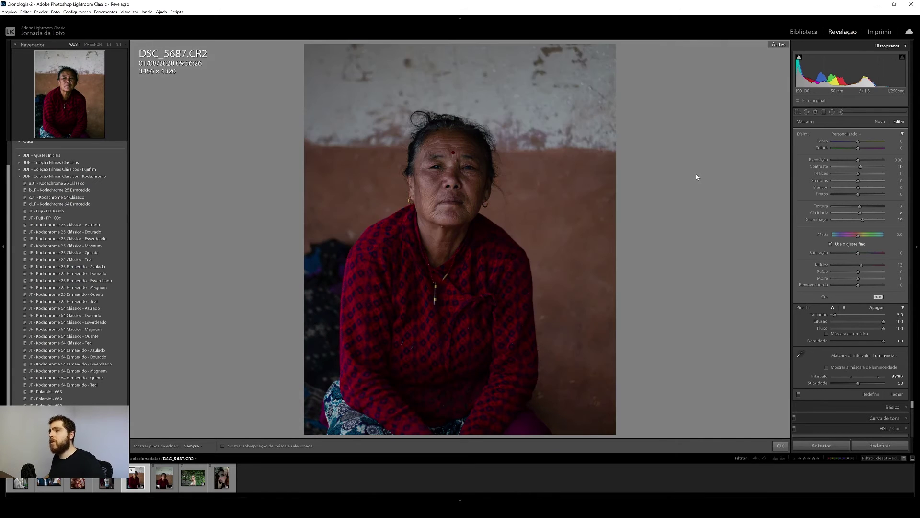
pyautogui.press('\\')
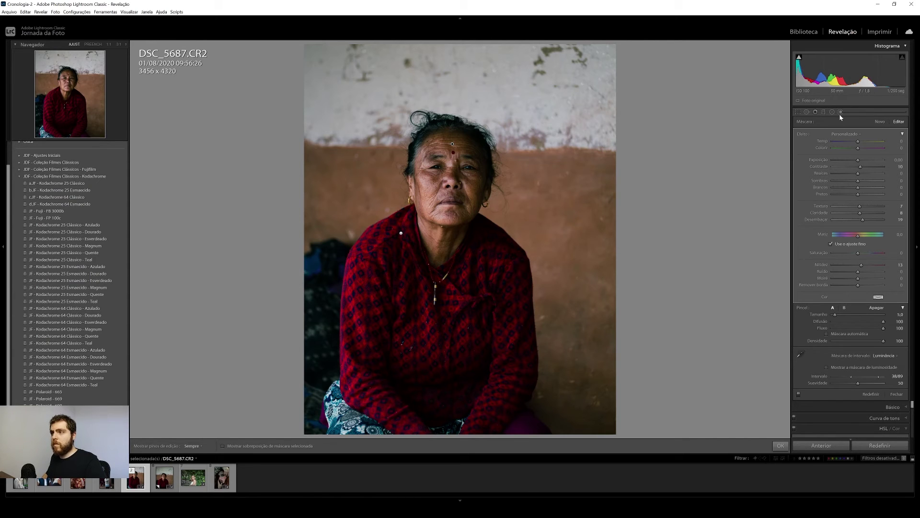
# - Start a new brush mask at 1:1 on the face with slightly lower contrast
pyautogui.click(880, 122)
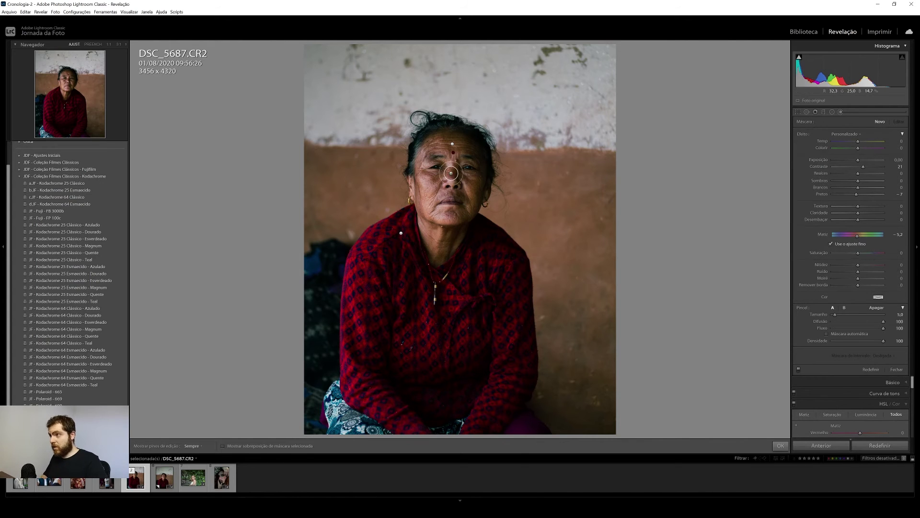
pyautogui.click(108, 44)
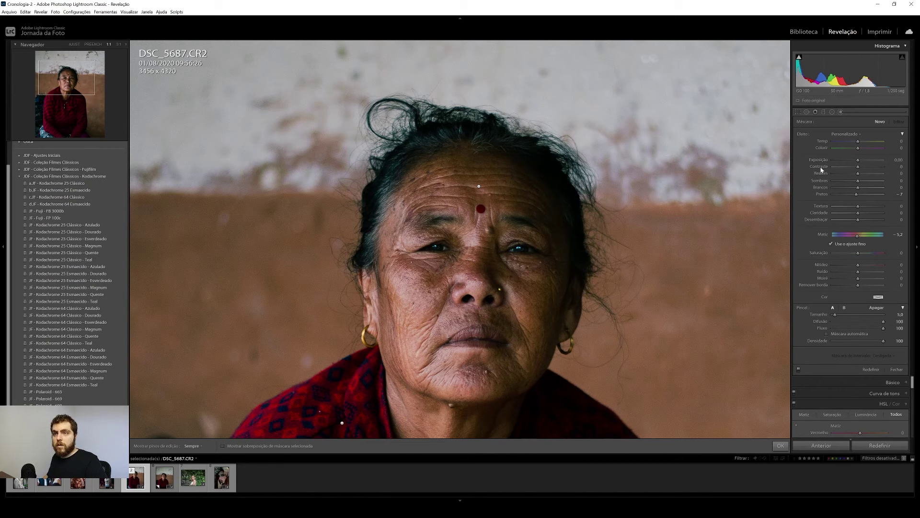
pyautogui.moveTo(862, 168); pyautogui.dragTo(860, 168)
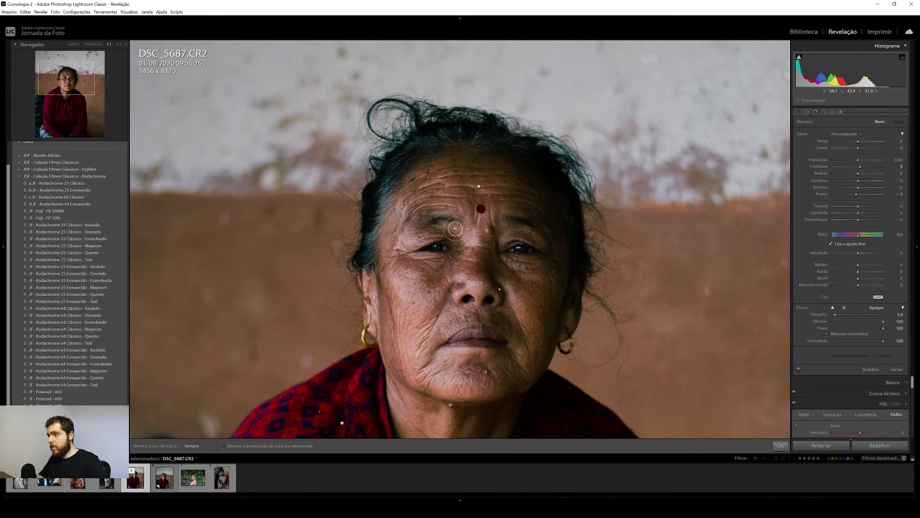
pyautogui.press(']')
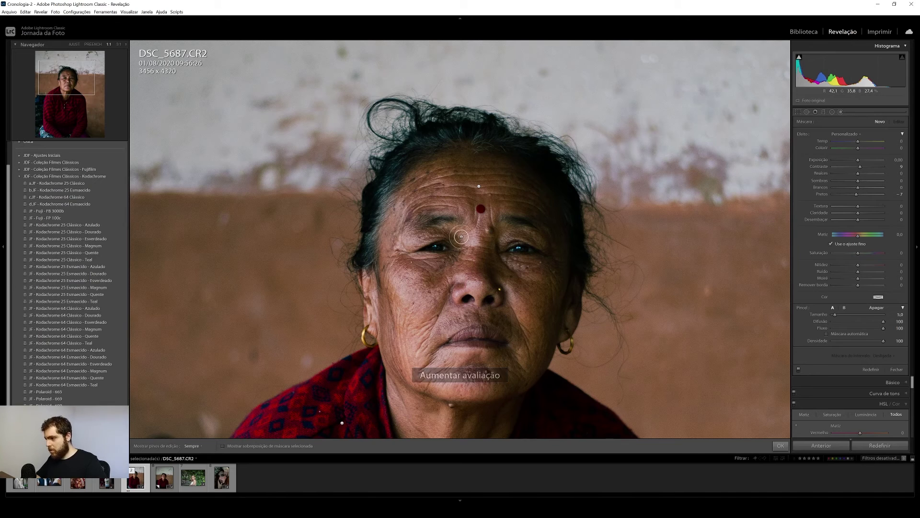
pyautogui.press('[')
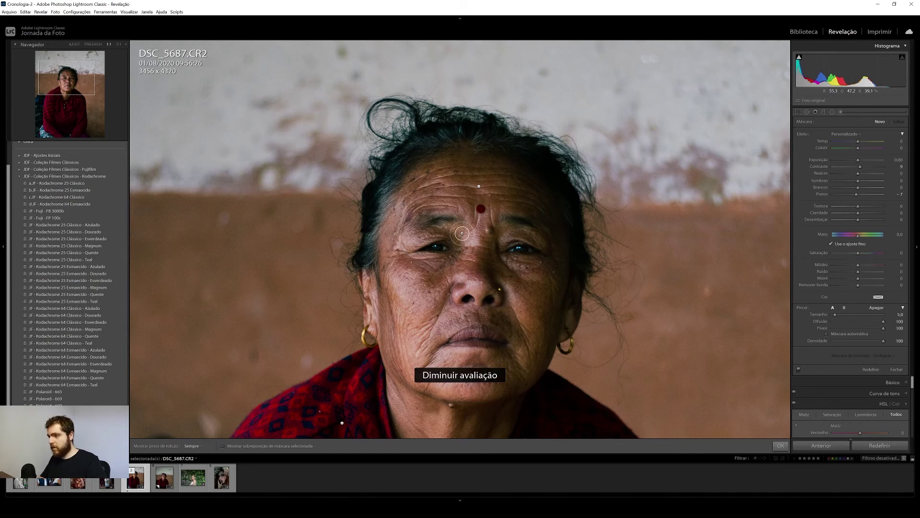
pyautogui.moveTo(450, 234); pyautogui.dragTo(461, 228)
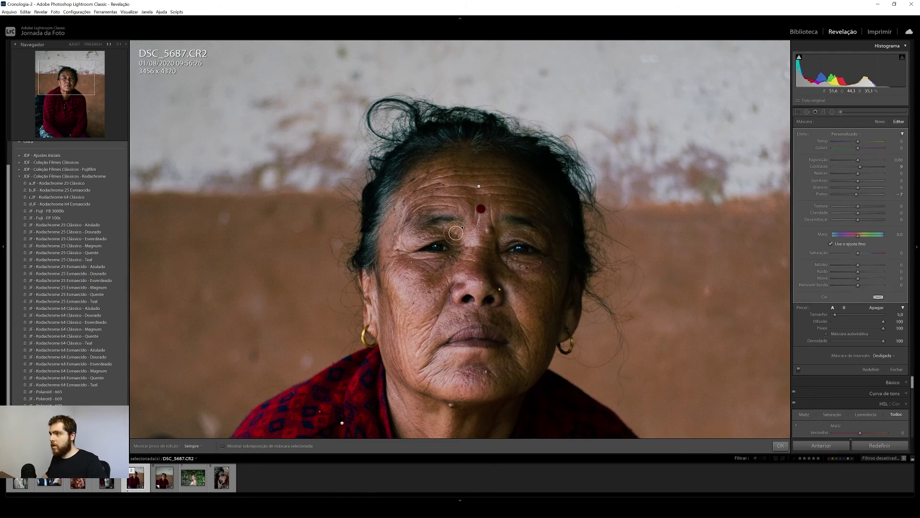
pyautogui.hotkey('ctrl', 'z')
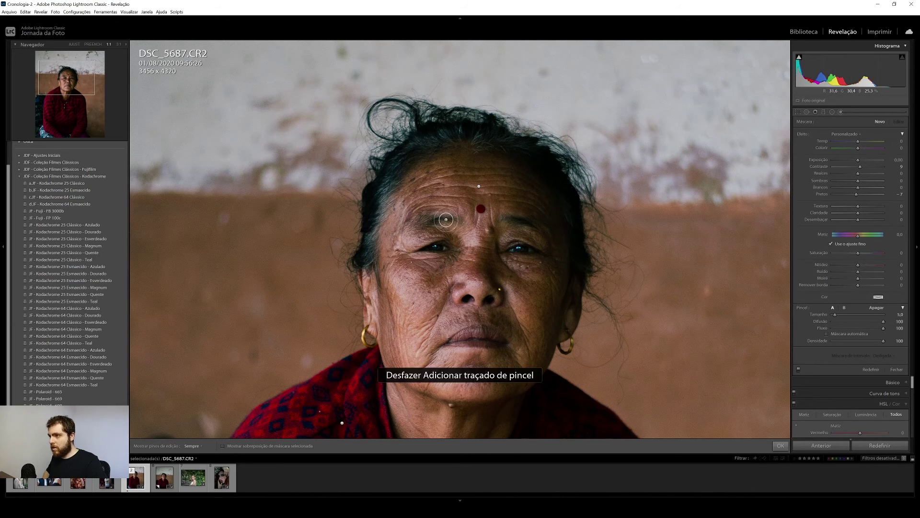
# - Paint the small brush across the forehead hair and over the woman's lips
pyautogui.press('h')
pyautogui.press('[')
pyautogui.press('[')
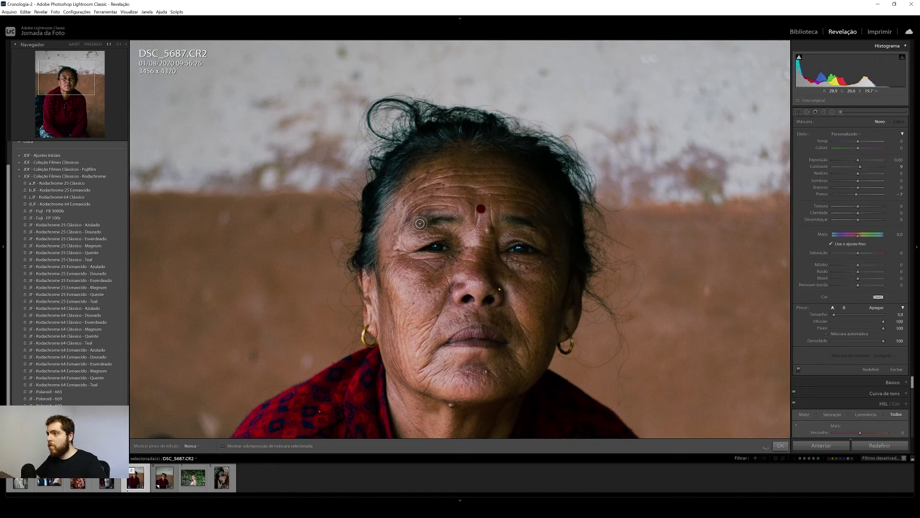
pyautogui.moveTo(456, 220); pyautogui.dragTo(514, 219)
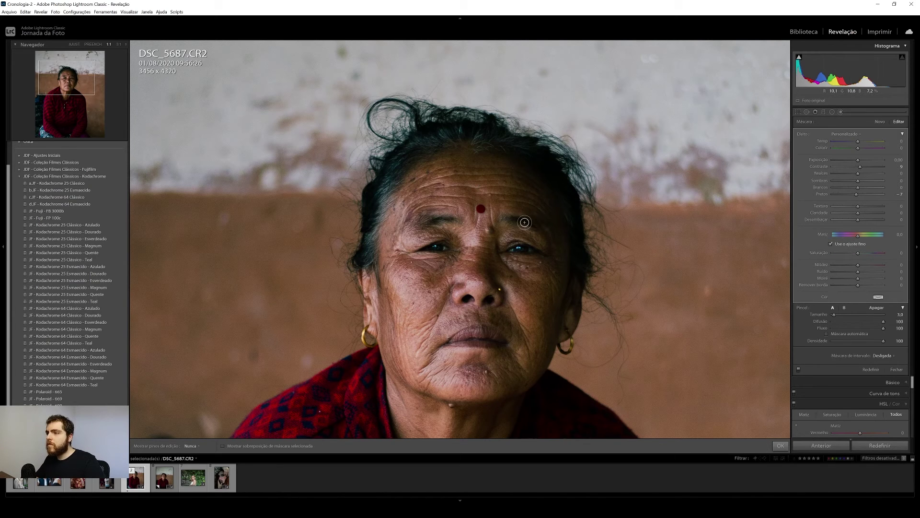
pyautogui.press('h')
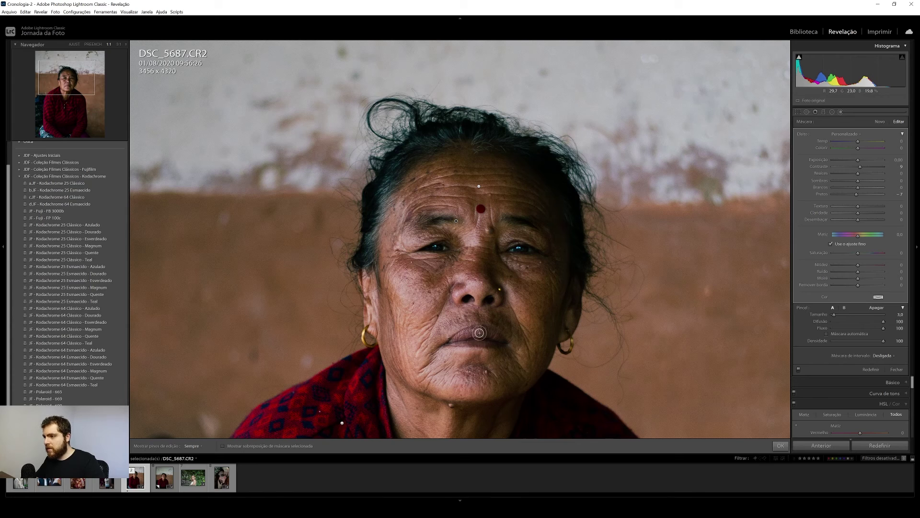
pyautogui.moveTo(455, 341); pyautogui.dragTo(479, 329)
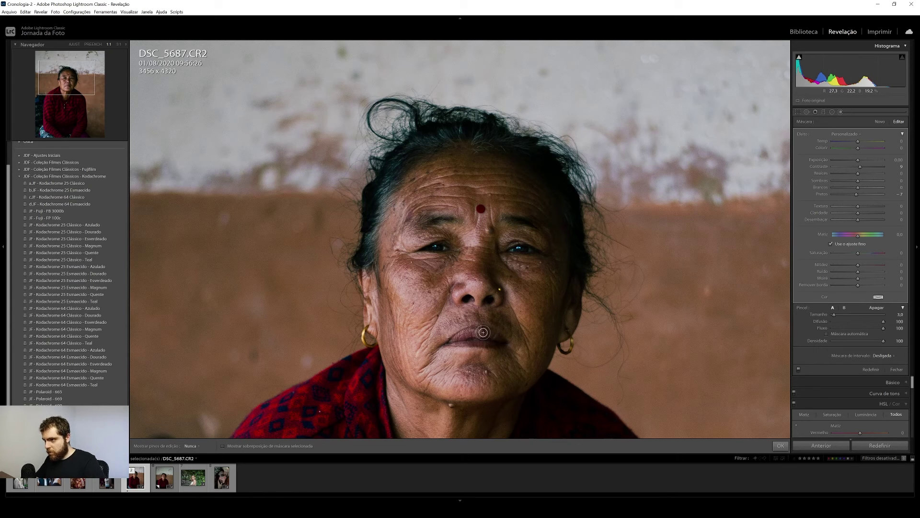
pyautogui.press('h')
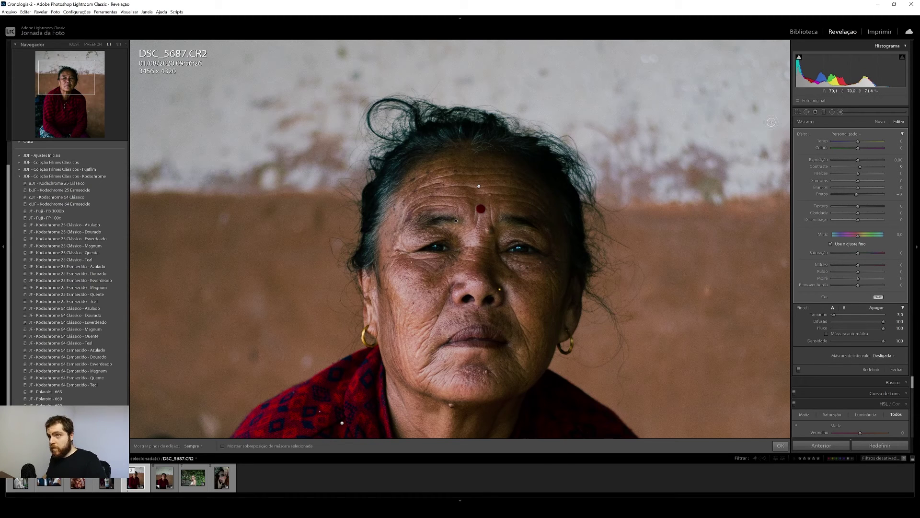
# - Add another brush adjustment brightening the woman's left eye
pyautogui.click(880, 122)
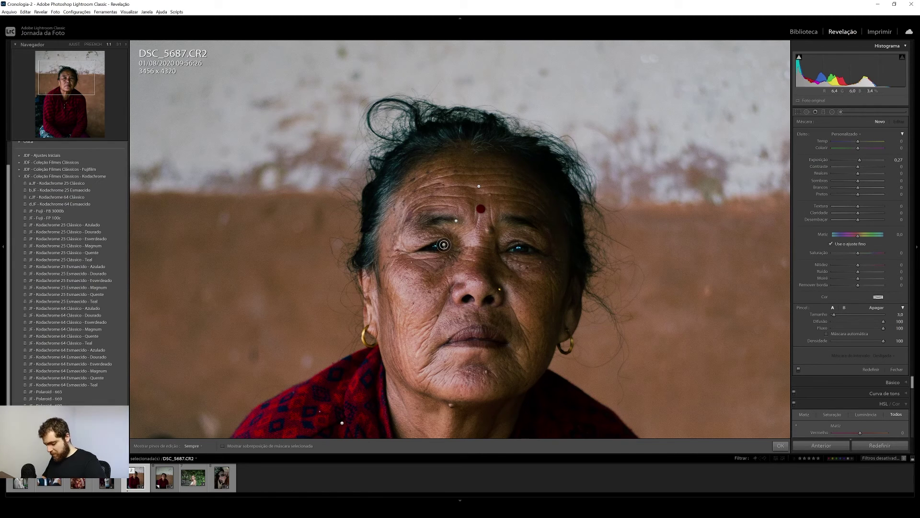
pyautogui.press('h')
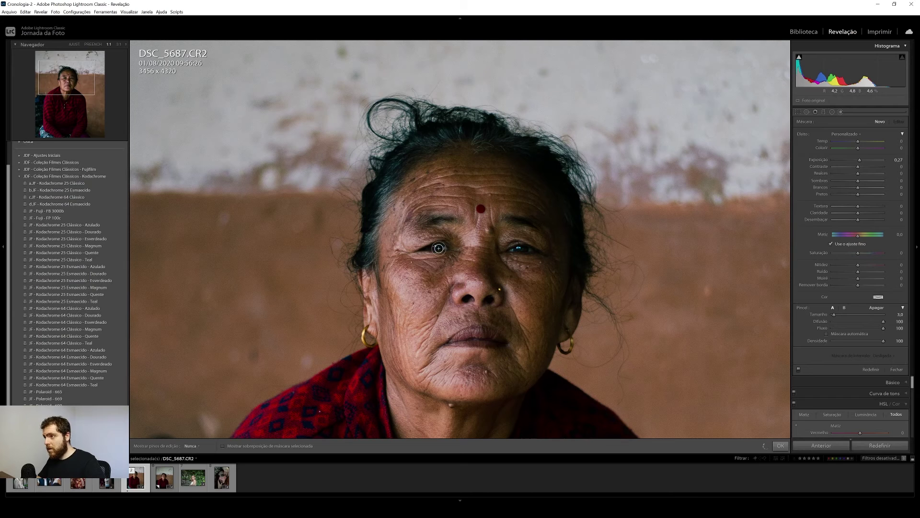
pyautogui.moveTo(429, 247); pyautogui.dragTo(443, 249)
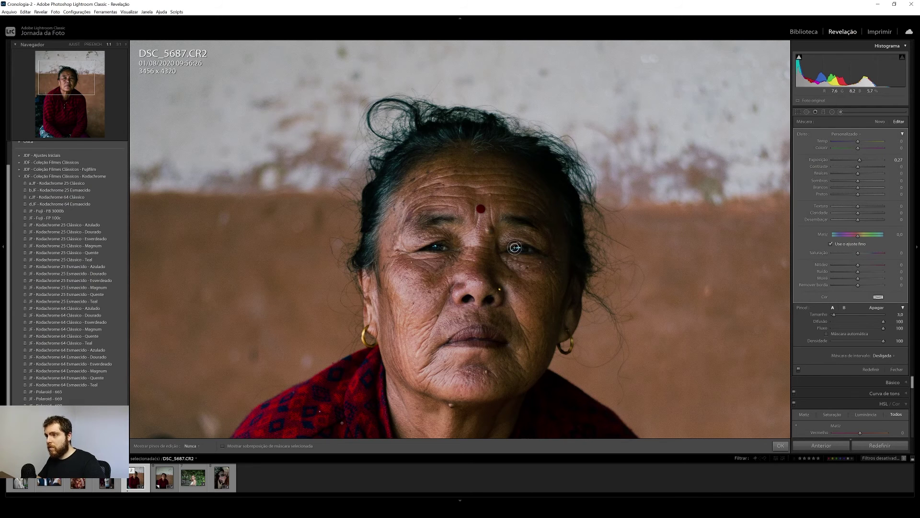
pyautogui.press('h')
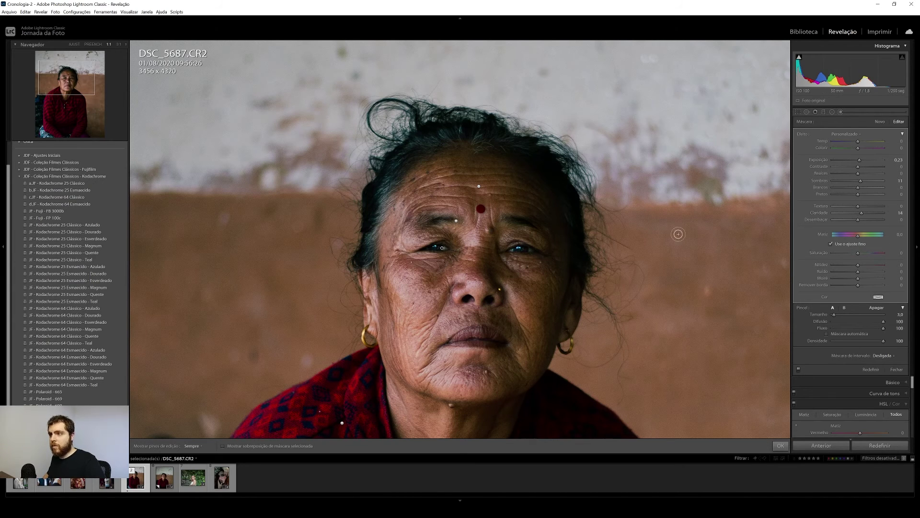
# - Fit the portrait in view and leave the brush for global editing
pyautogui.press('z')
pyautogui.press('g')
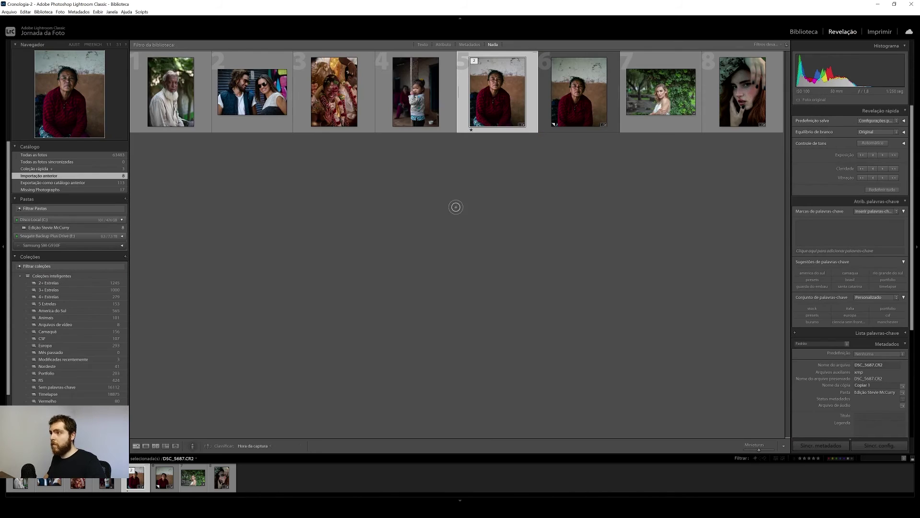
pyautogui.press('z')
pyautogui.press('d')
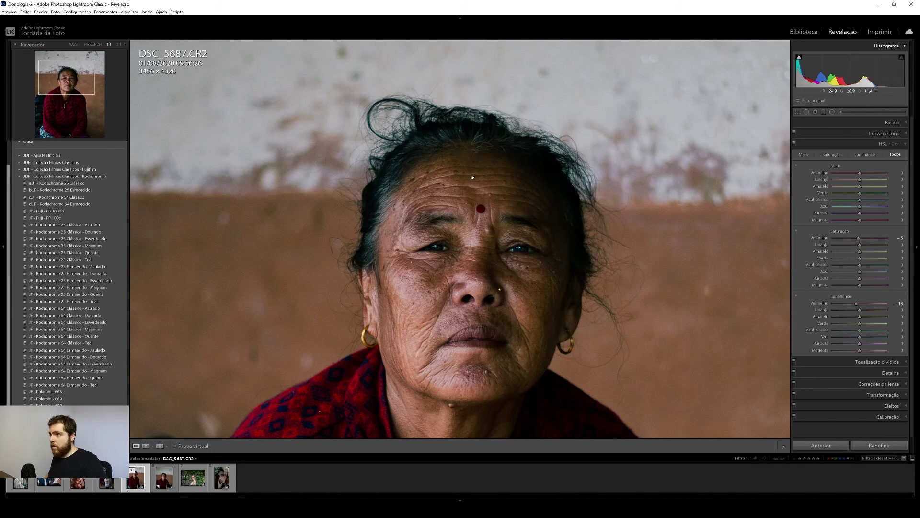
pyautogui.press('z')
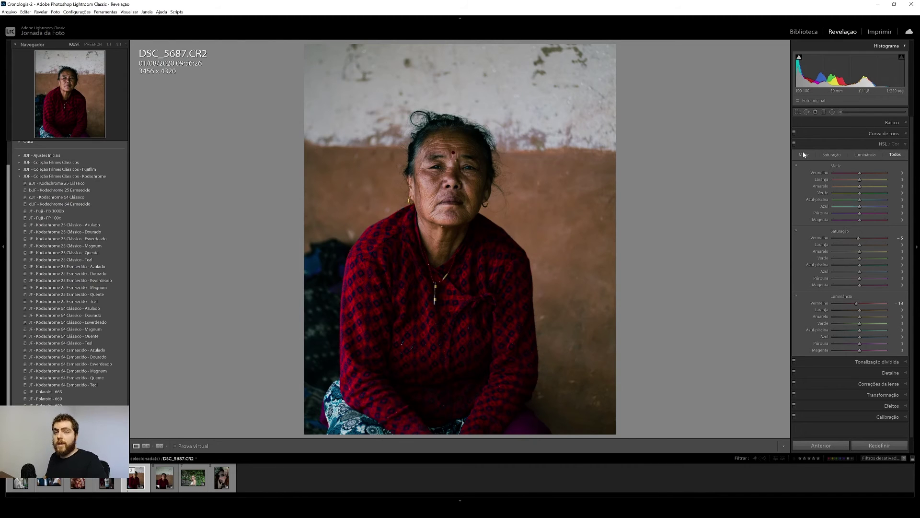
pyautogui.press('\\')
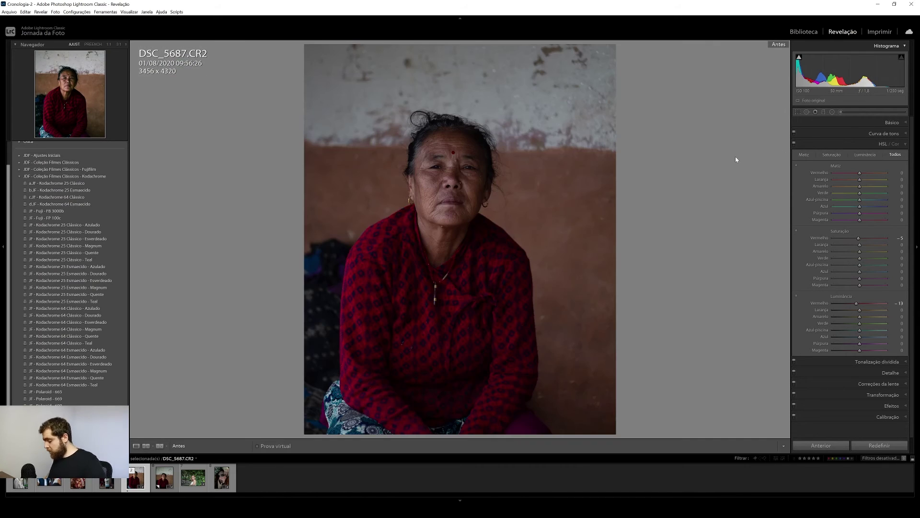
pyautogui.press('\\')
pyautogui.press('\\')
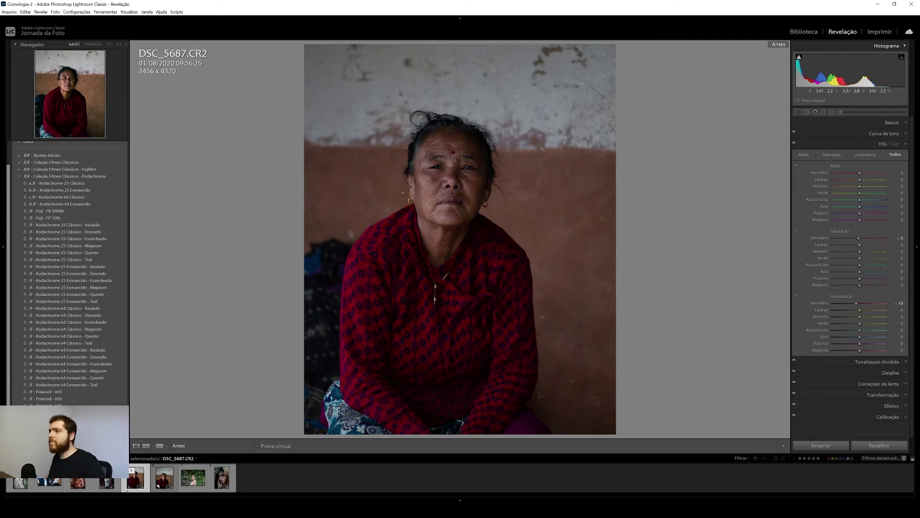
pyautogui.press('\\')
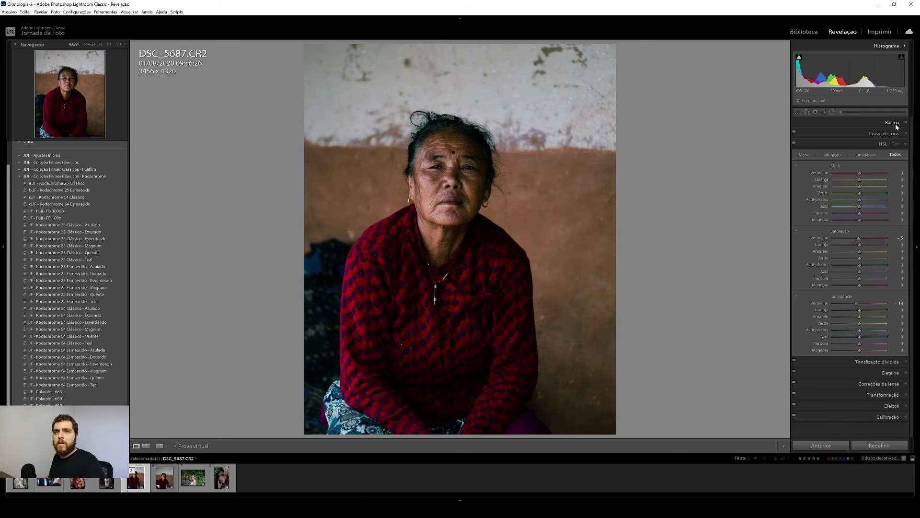
pyautogui.click(831, 111)
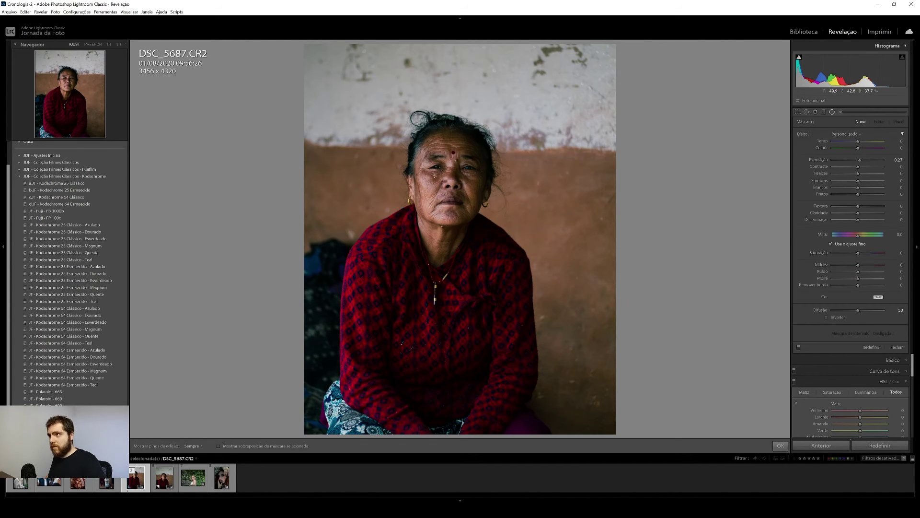
# - Draw an oval radial filter and fit it around the woman's face
pyautogui.moveTo(450, 180); pyautogui.dragTo(490, 244)
pyautogui.moveTo(451, 184); pyautogui.dragTo(448, 181)
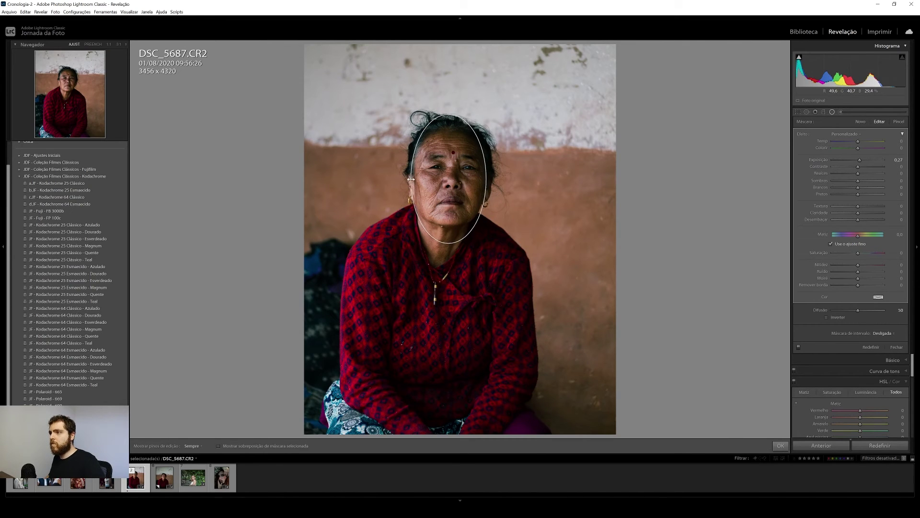
pyautogui.moveTo(449, 115); pyautogui.dragTo(450, 124)
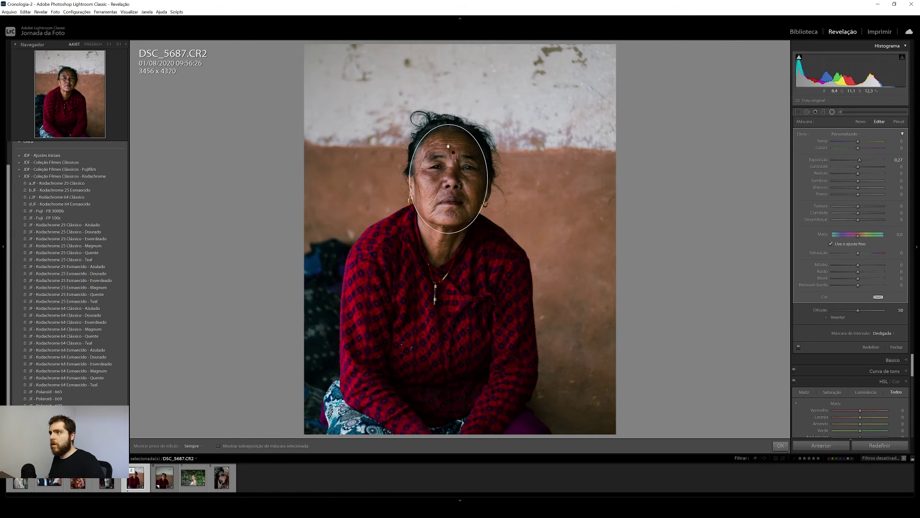
pyautogui.moveTo(446, 234); pyautogui.dragTo(441, 242)
pyautogui.moveTo(454, 188); pyautogui.dragTo(454, 188)
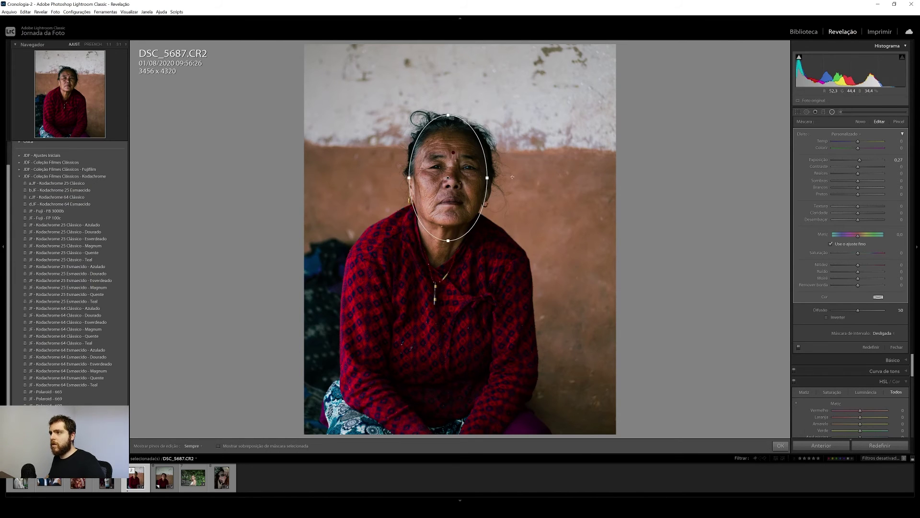
pyautogui.moveTo(448, 115); pyautogui.dragTo(448, 123)
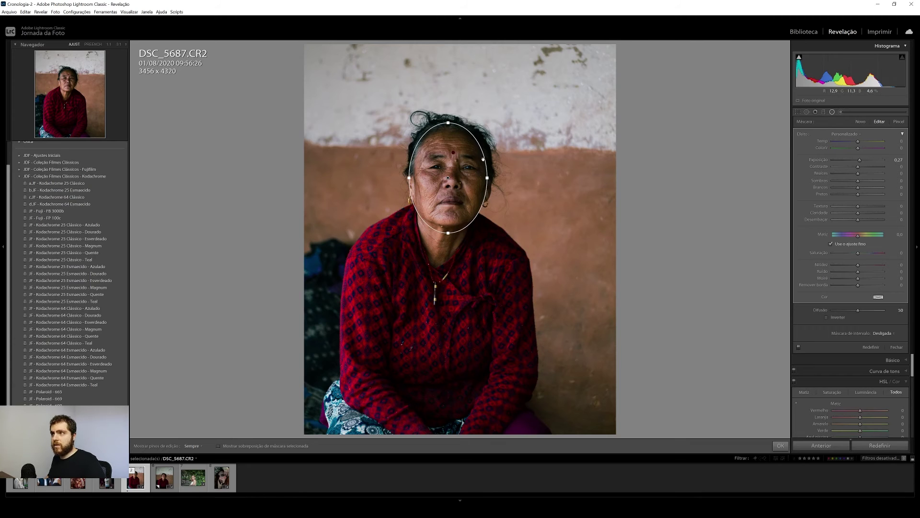
pyautogui.moveTo(488, 179); pyautogui.dragTo(459, 174)
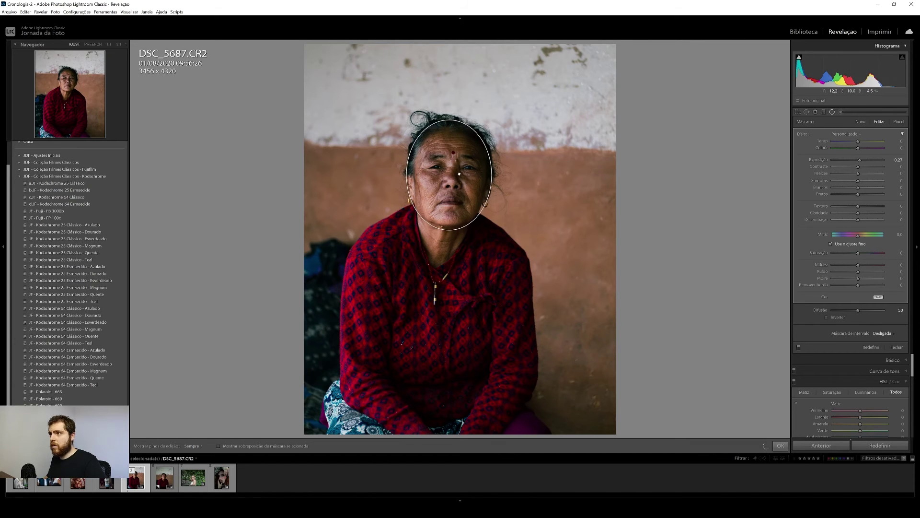
# - Invert the radial filter and set its exposure to 0.15
pyautogui.click(836, 318)
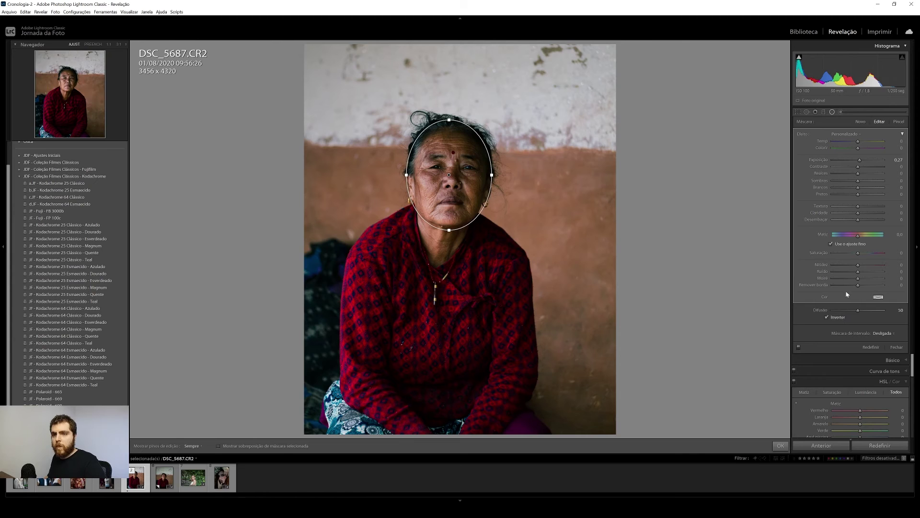
pyautogui.moveTo(859, 163); pyautogui.dragTo(859, 162)
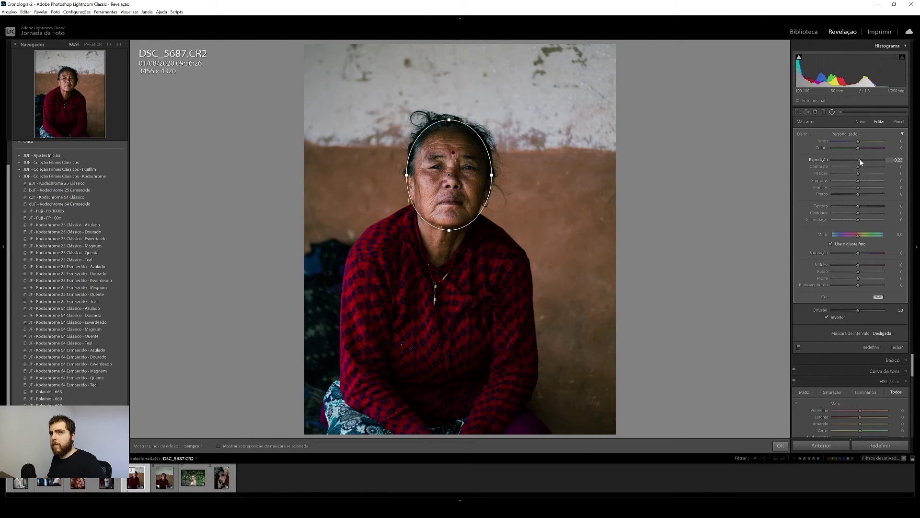
pyautogui.moveTo(859, 160); pyautogui.dragTo(857, 161)
pyautogui.press('\\')
pyautogui.press('\\')
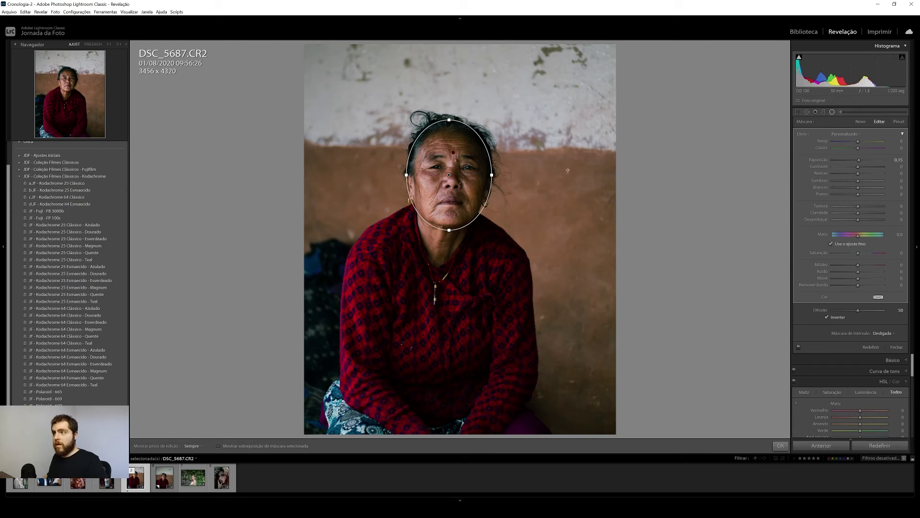
pyautogui.click(842, 111)
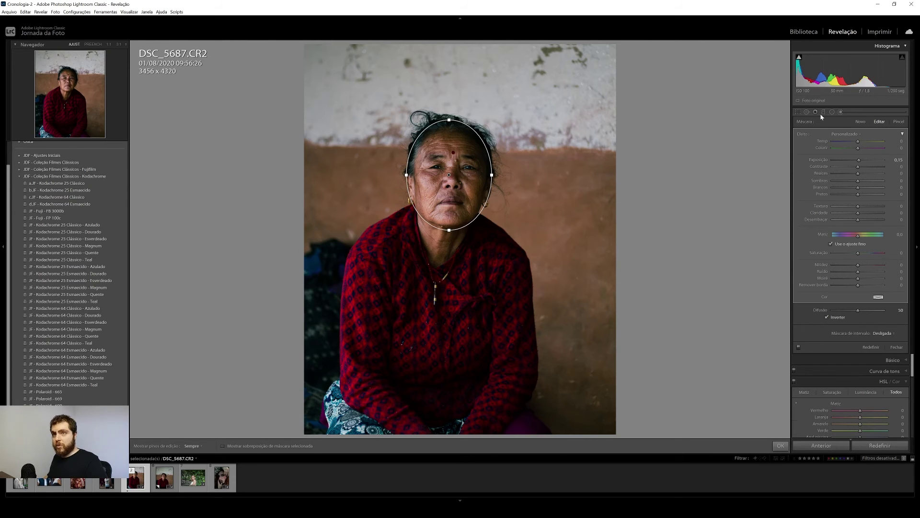
# - Paint a brush mask down the photo's left side with the red overlay shown
pyautogui.scroll(3, 575, 195)
pyautogui.scroll(3, 579, 198)
pyautogui.scroll(3, 579, 198)
pyautogui.press('h')
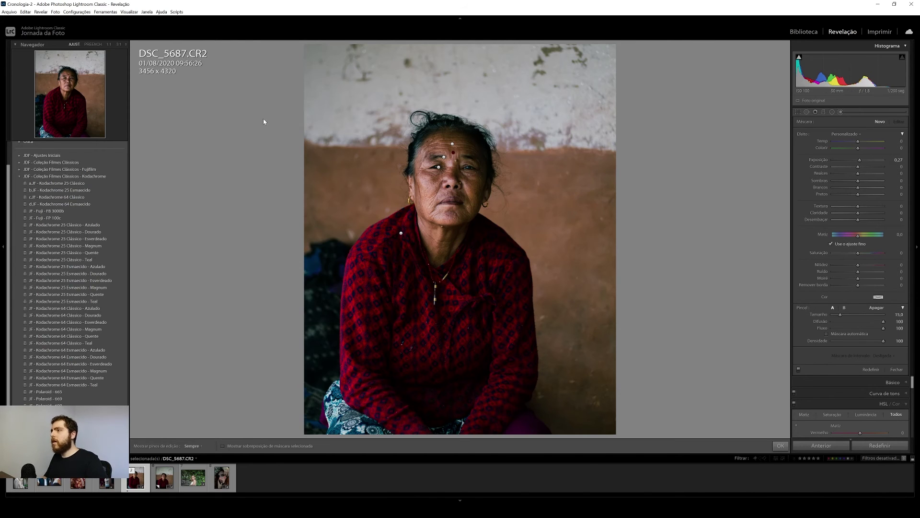
pyautogui.moveTo(318, 214); pyautogui.dragTo(304, 424)
pyautogui.press('o')
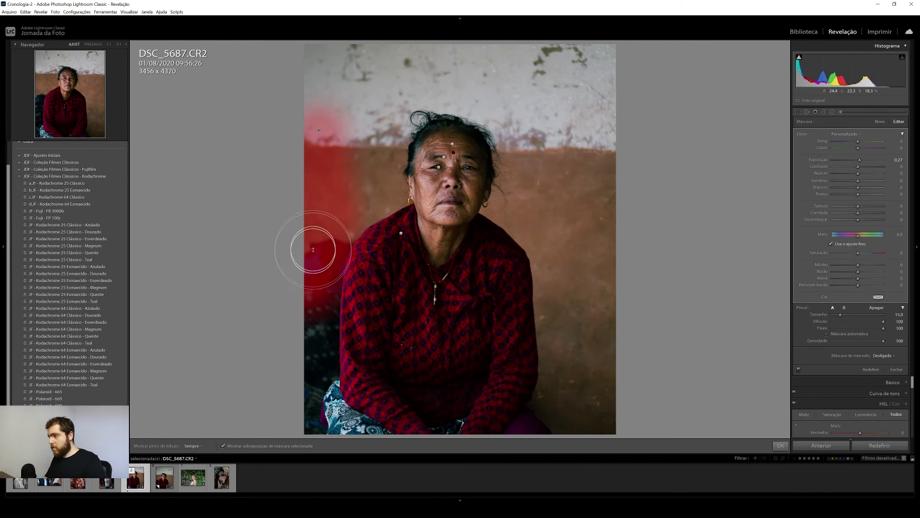
# - Extend the mask over the upper wall, then undo the last stroke
pyautogui.moveTo(359, 175)
pyautogui.mouseDown()
pyautogui.moveTo(375, 179)
pyautogui.moveTo(386, 127)
pyautogui.moveTo(486, 98)
pyautogui.moveTo(542, 185)
pyautogui.moveTo(501, 211)
pyautogui.moveTo(502, 113)
pyautogui.moveTo(199, 102)
pyautogui.mouseUp()
pyautogui.moveTo(612, 31)
pyautogui.mouseDown()
pyautogui.moveTo(585, 113)
pyautogui.moveTo(599, 186)
pyautogui.moveTo(598, 370)
pyautogui.moveTo(606, 230)
pyautogui.moveTo(594, 294)
pyautogui.moveTo(517, 351)
pyautogui.mouseUp()
pyautogui.press('h')
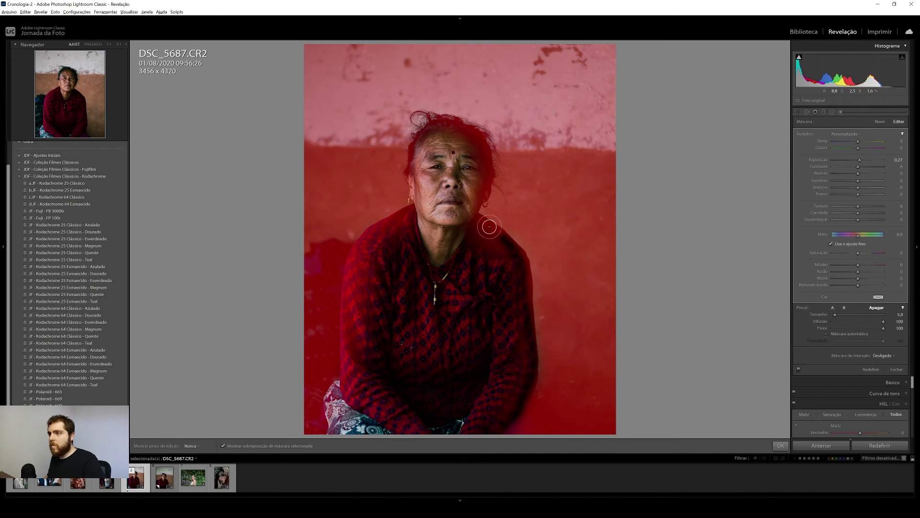
pyautogui.press('h')
pyautogui.hotkey('ctrl', 'z')
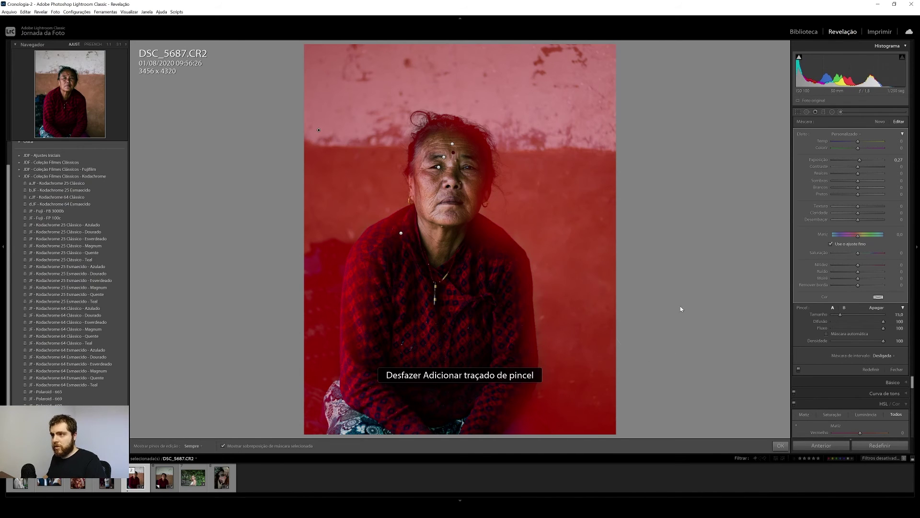
# - Restrict the wall mask to a Luminance range of 35 to 82
pyautogui.click(886, 356)
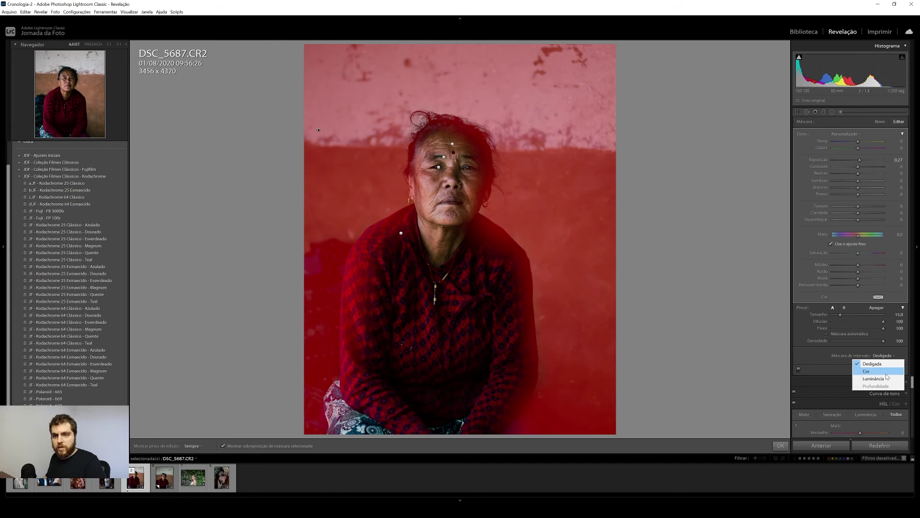
pyautogui.click(887, 379)
pyautogui.moveTo(834, 376); pyautogui.dragTo(846, 378)
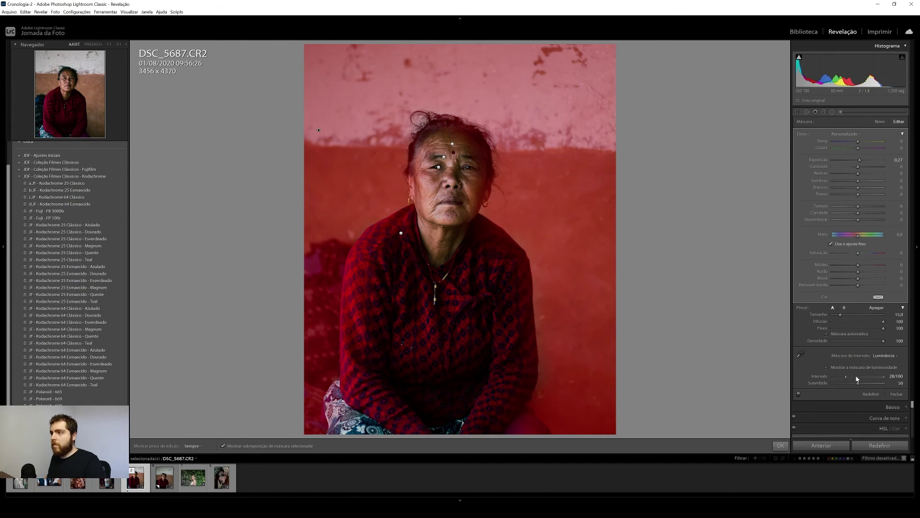
pyautogui.moveTo(857, 379); pyautogui.dragTo(851, 380)
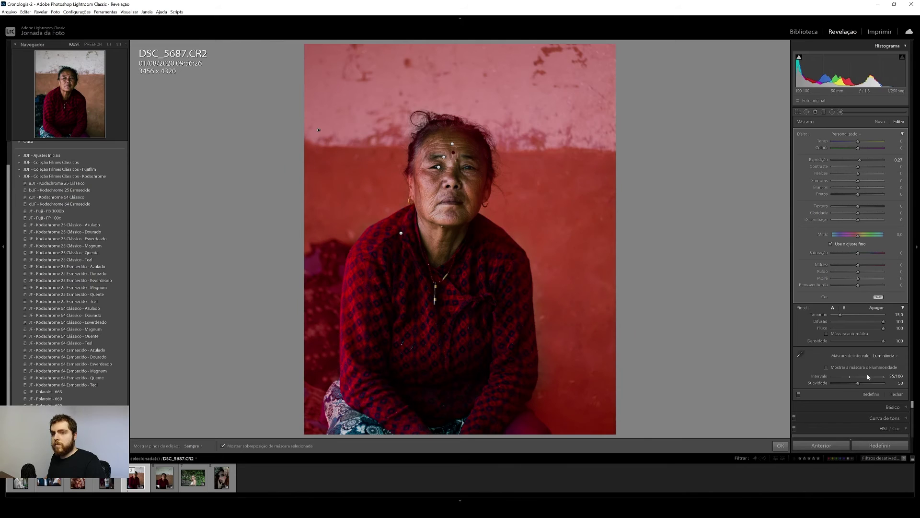
pyautogui.moveTo(886, 379); pyautogui.dragTo(843, 379)
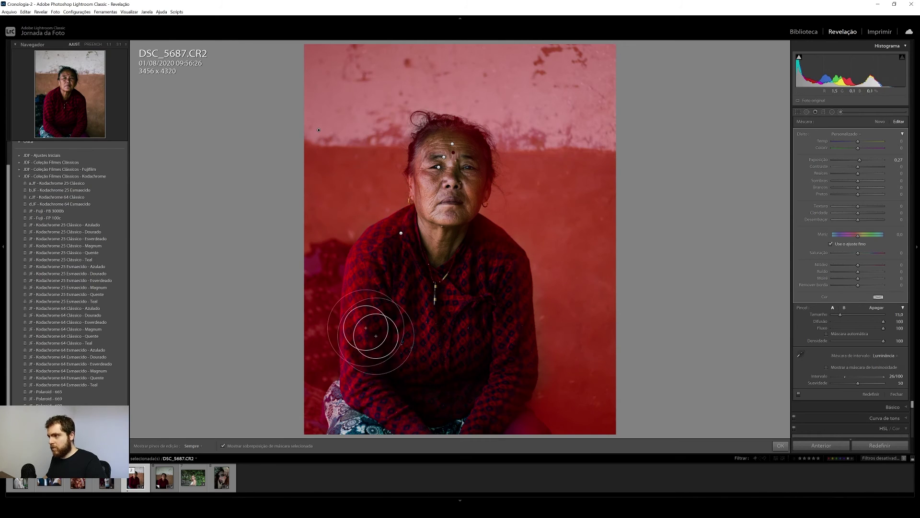
pyautogui.scroll(1, 370, 256)
pyautogui.scroll(1, 370, 256)
# - Erase the mask from the lower-left fabric and along her arm's edge
pyautogui.press('alt')
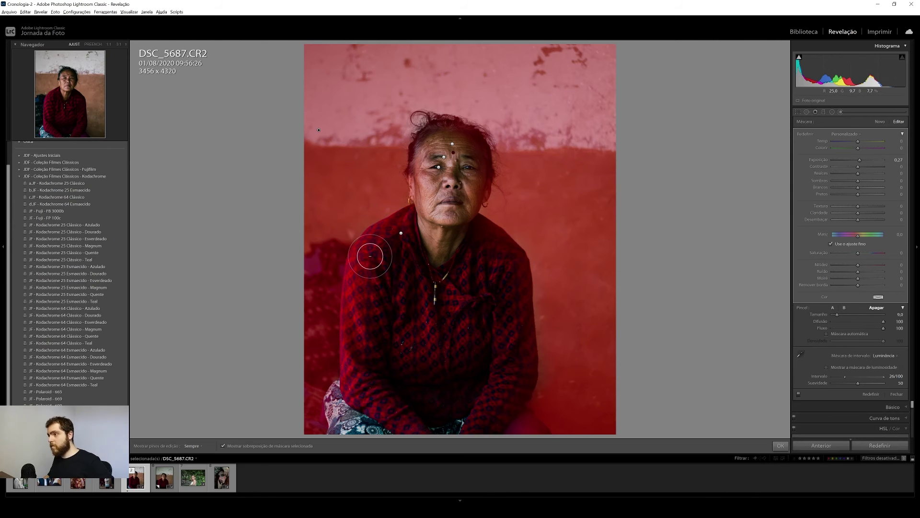
pyautogui.press('h')
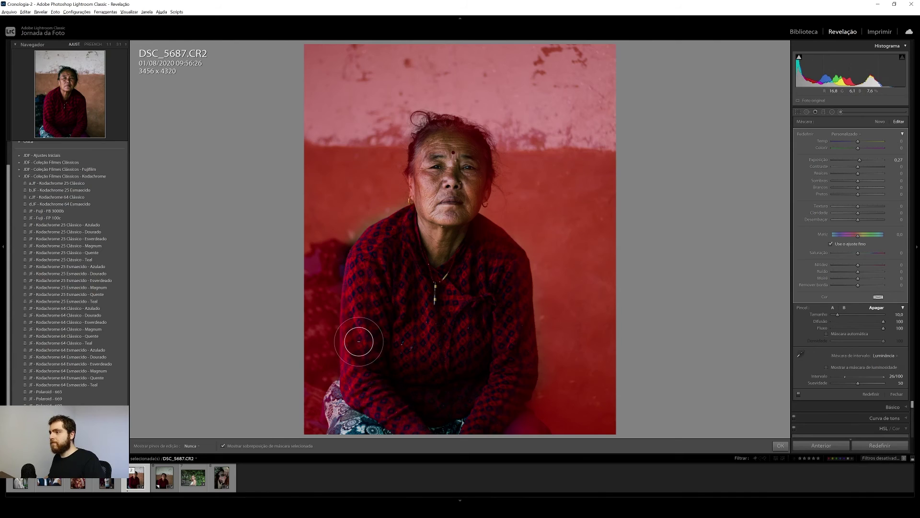
pyautogui.moveTo(358, 406); pyautogui.dragTo(403, 404)
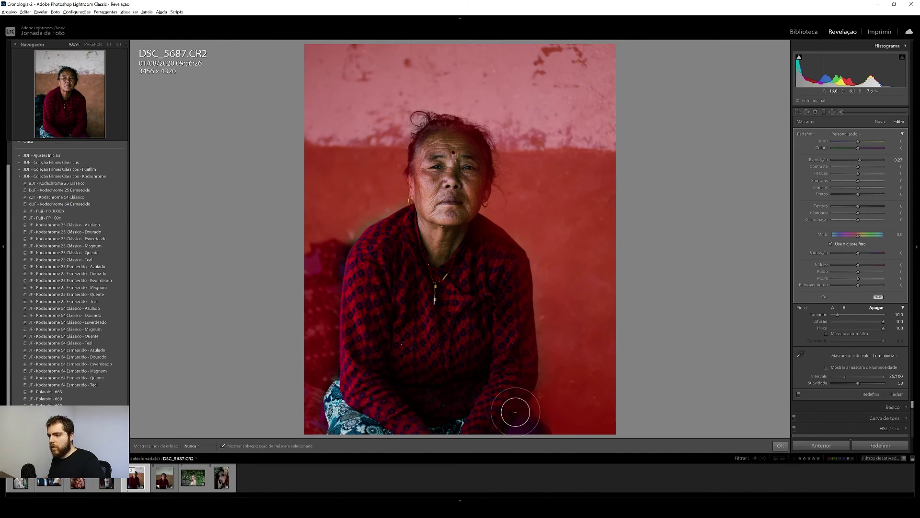
pyautogui.moveTo(529, 340); pyautogui.dragTo(518, 252)
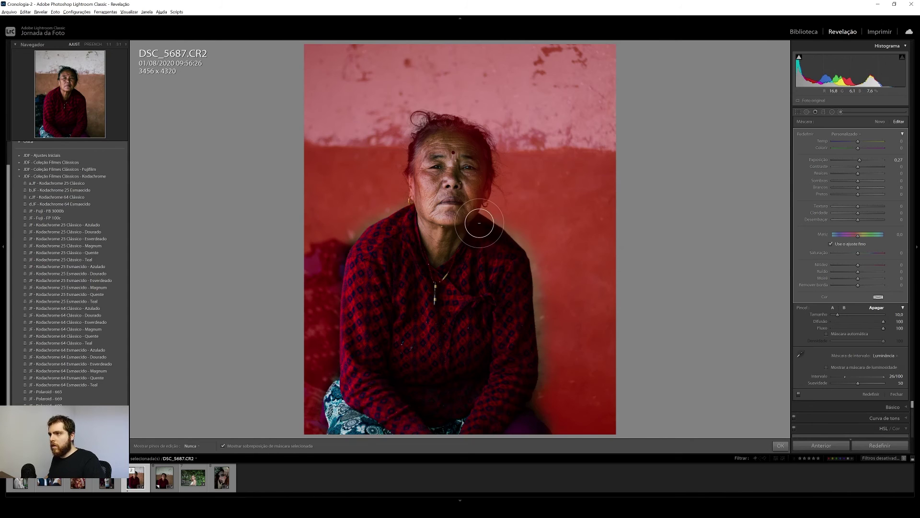
pyautogui.press('h')
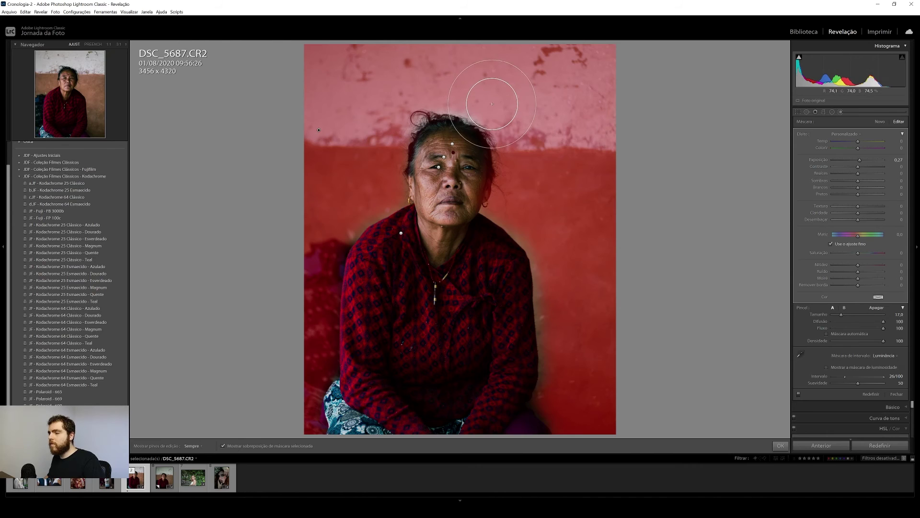
pyautogui.hotkey('ctrl', 'z')
pyautogui.press('h')
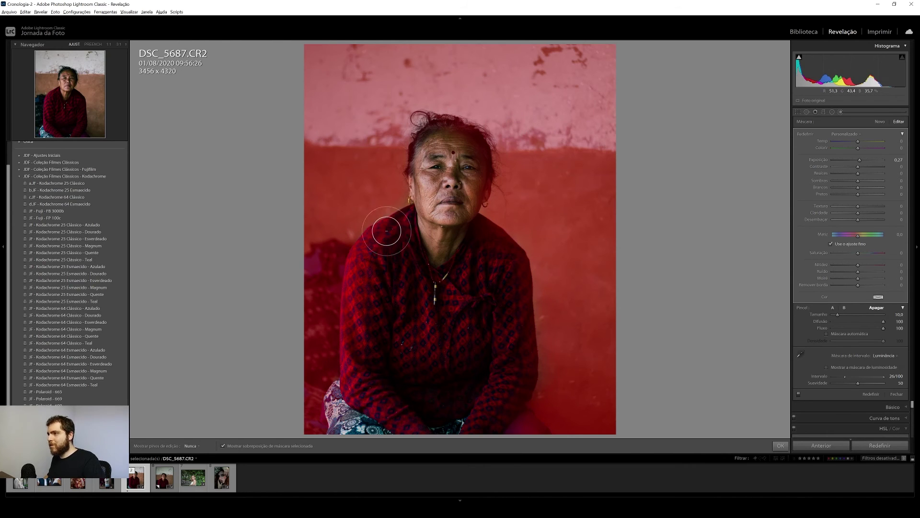
pyautogui.press('h')
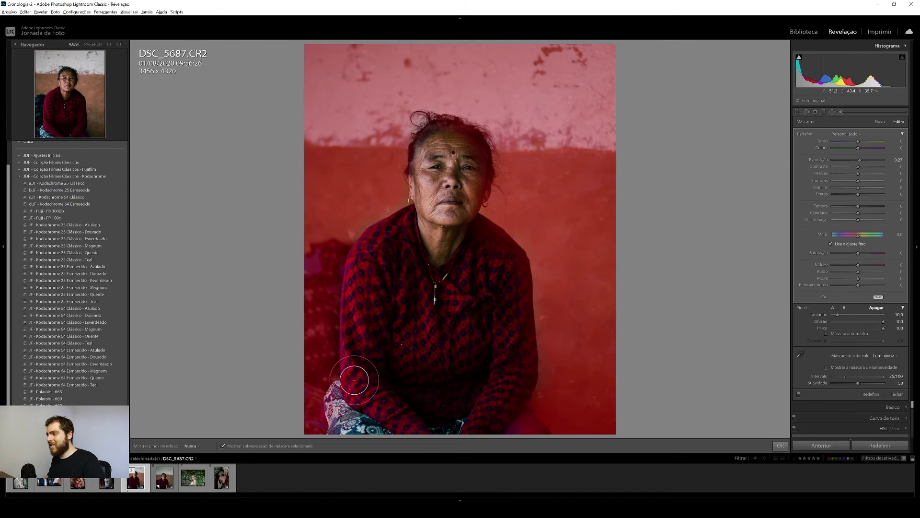
pyautogui.press('h')
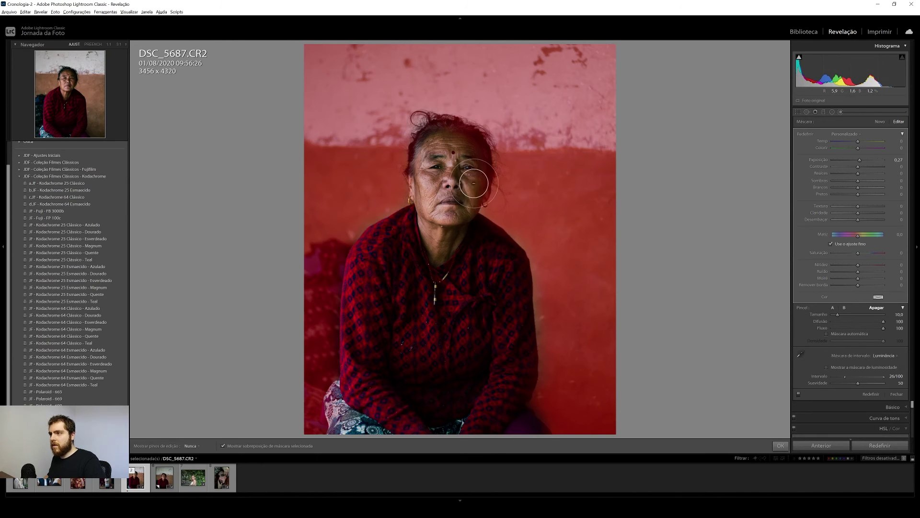
# - Erase the mask from her forehead, eyes and face, then reselect it with the overlay hidden
pyautogui.moveTo(477, 149)
pyautogui.mouseDown()
pyautogui.moveTo(460, 139)
pyautogui.moveTo(421, 143)
pyautogui.moveTo(418, 167)
pyautogui.mouseUp()
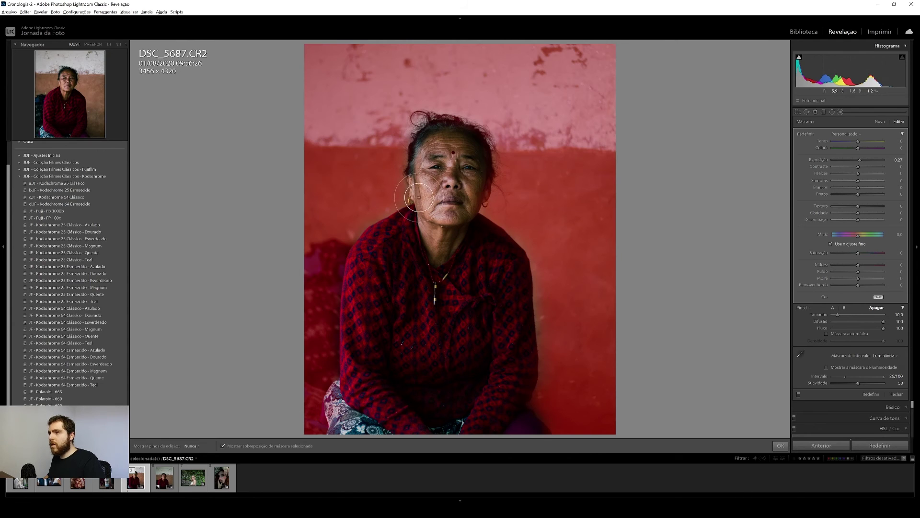
pyautogui.press('h')
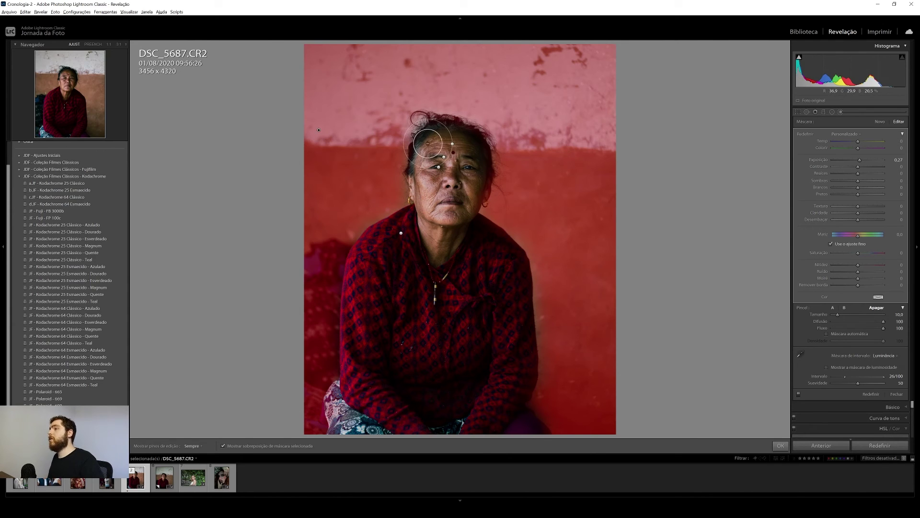
pyautogui.moveTo(469, 169); pyautogui.dragTo(477, 191)
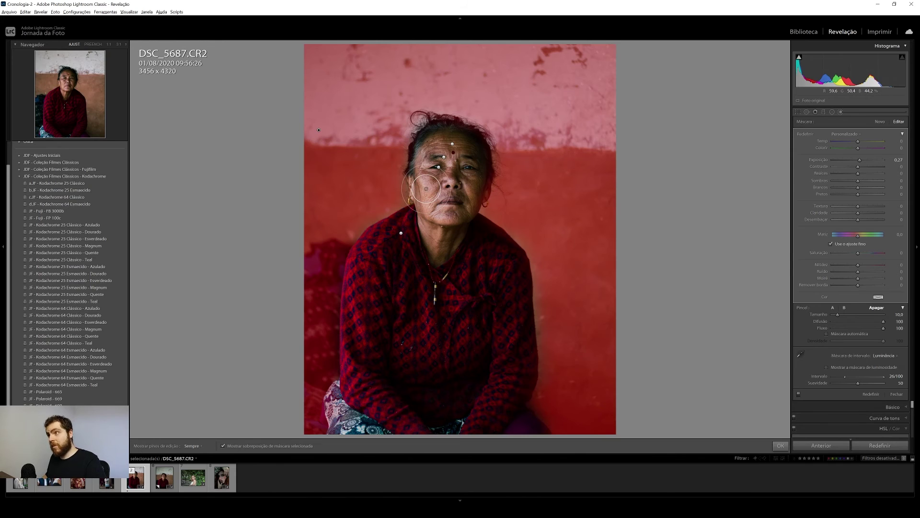
pyautogui.scroll(3, 473, 237)
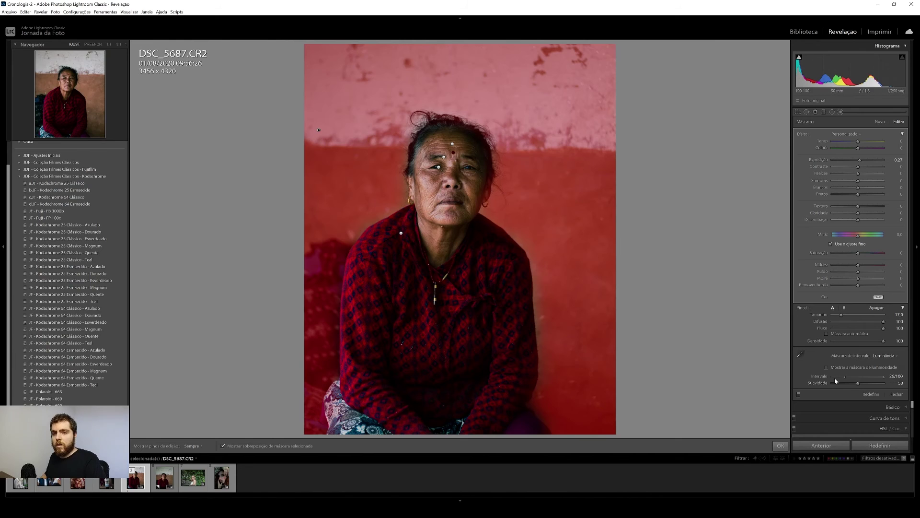
pyautogui.press('Escape')
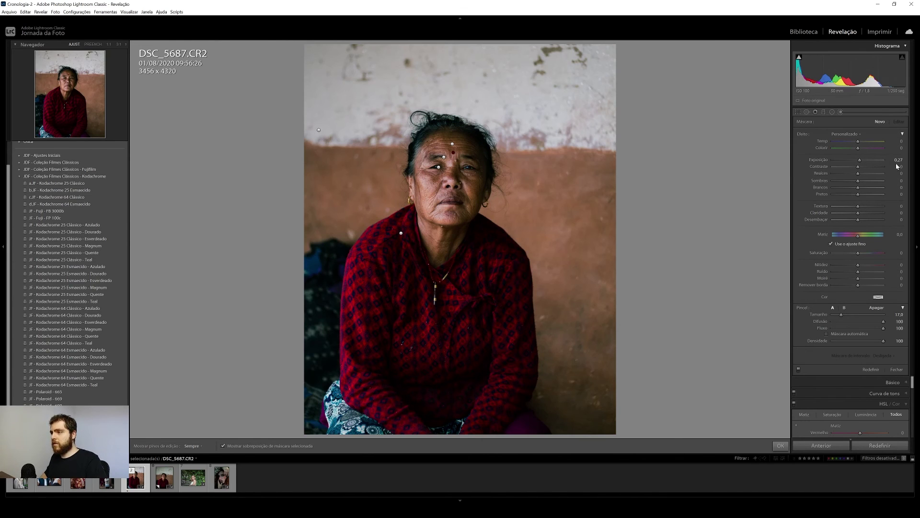
pyautogui.click(318, 130)
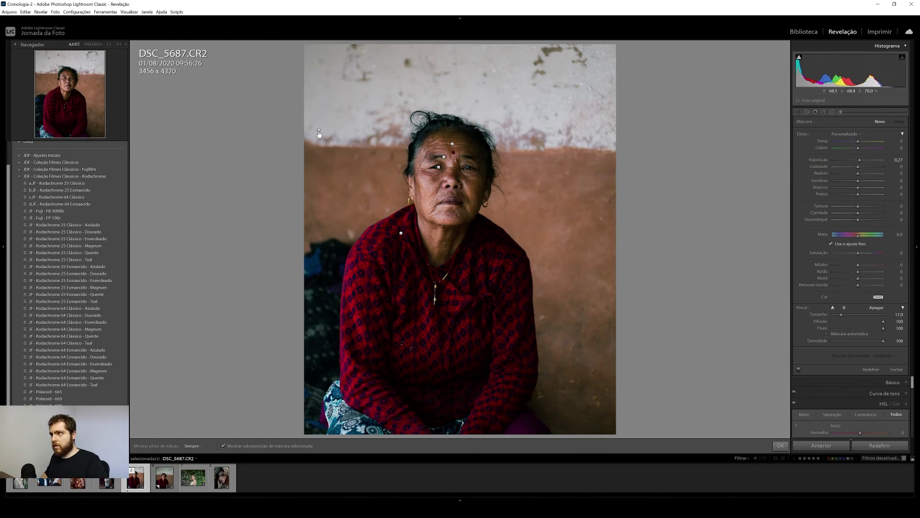
pyautogui.press('o')
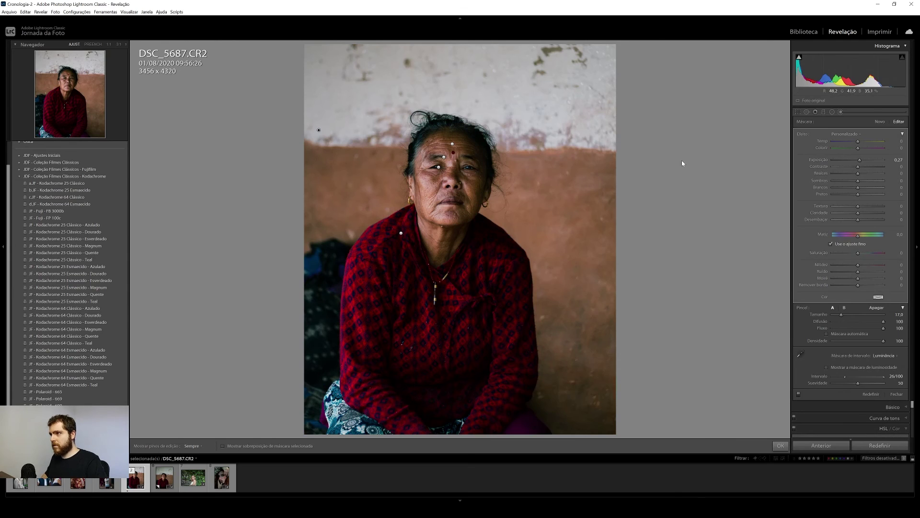
# - Rework the wall mask's exposure and contrast and add some dehaze
pyautogui.doubleClick(819, 160)
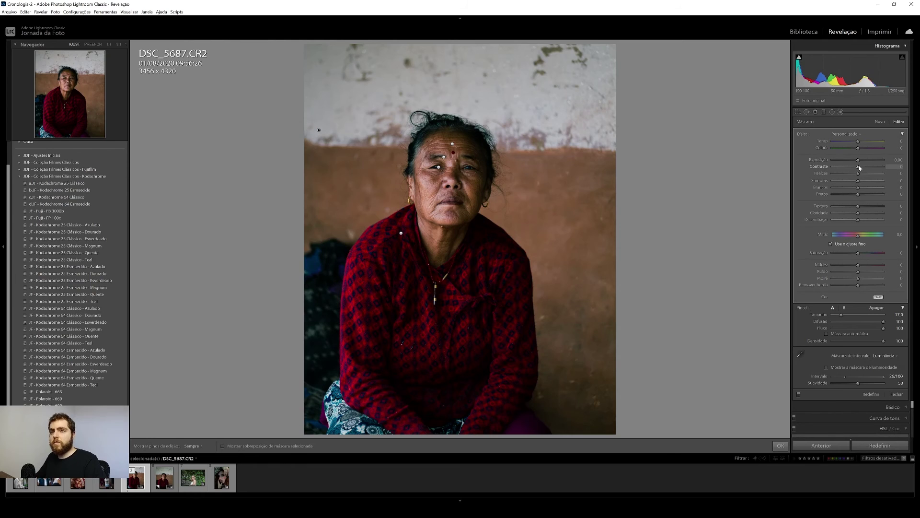
pyautogui.moveTo(867, 170); pyautogui.dragTo(873, 172)
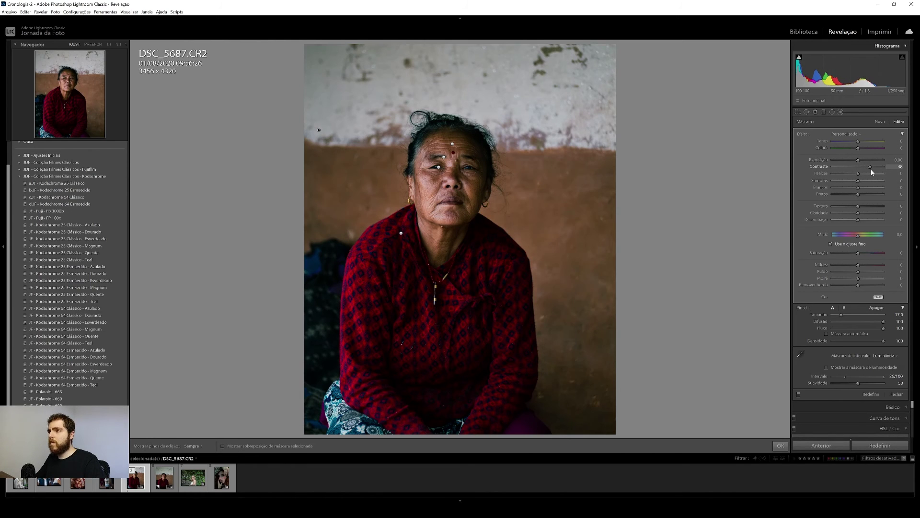
pyautogui.moveTo(858, 160); pyautogui.dragTo(861, 160)
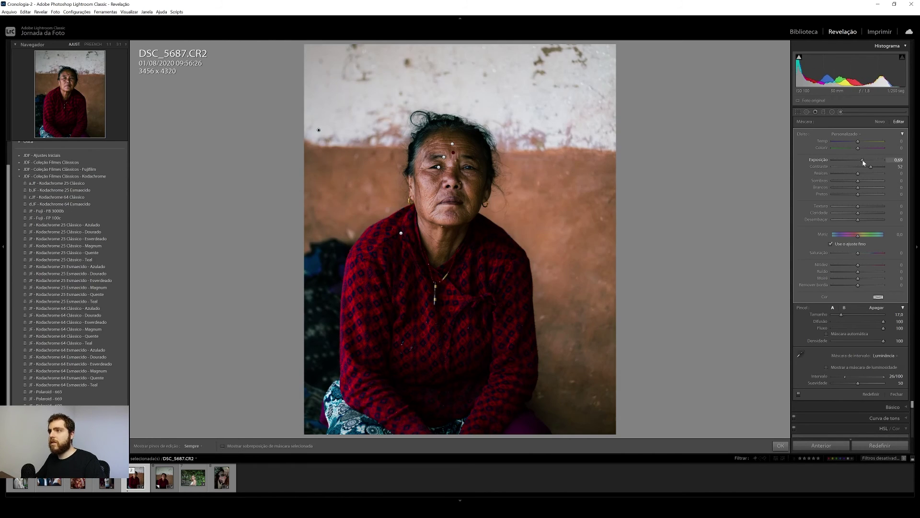
pyautogui.doubleClick(860, 160)
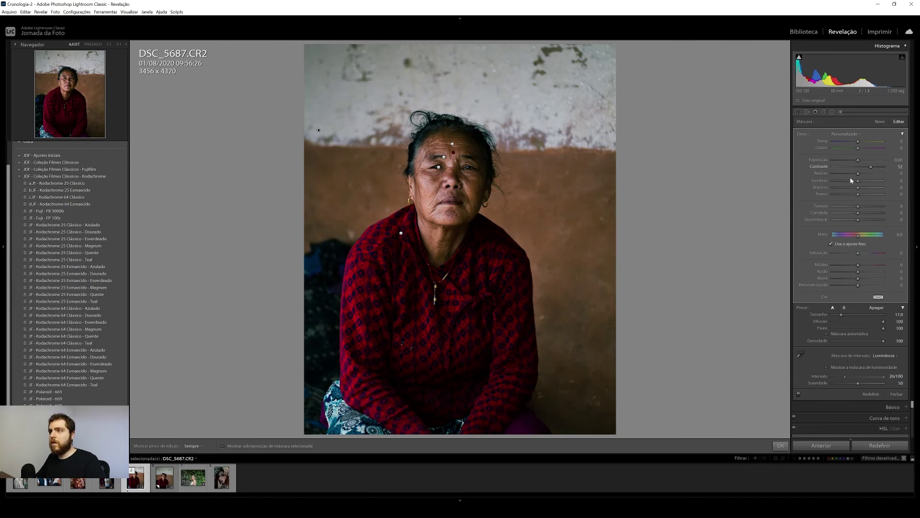
pyautogui.moveTo(867, 166); pyautogui.dragTo(864, 166)
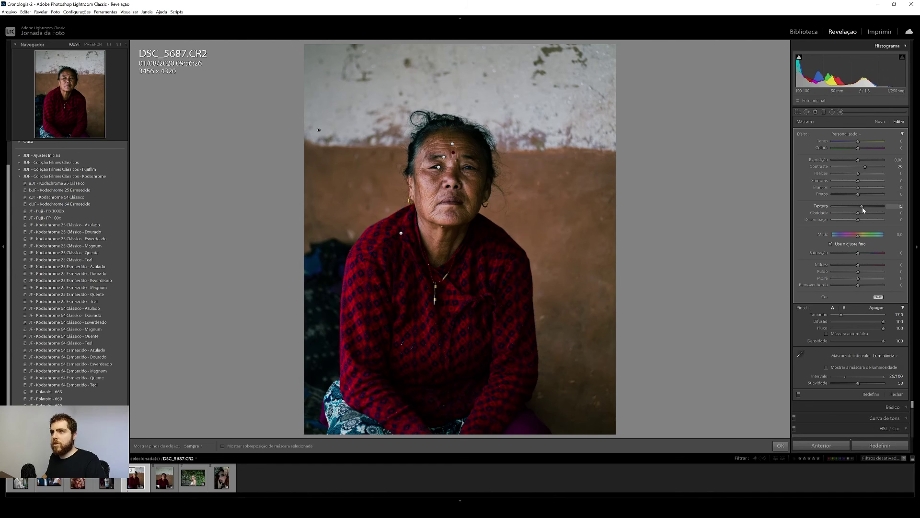
pyautogui.moveTo(859, 220); pyautogui.dragTo(861, 221)
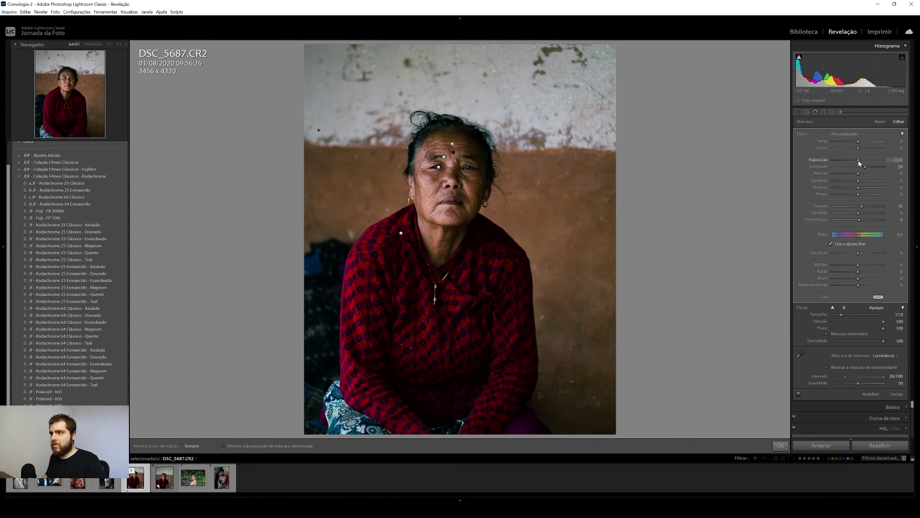
# - Brighten the wall mask, lower contrast to 13, compare before/after and close the brush
pyautogui.moveTo(860, 163); pyautogui.dragTo(862, 164)
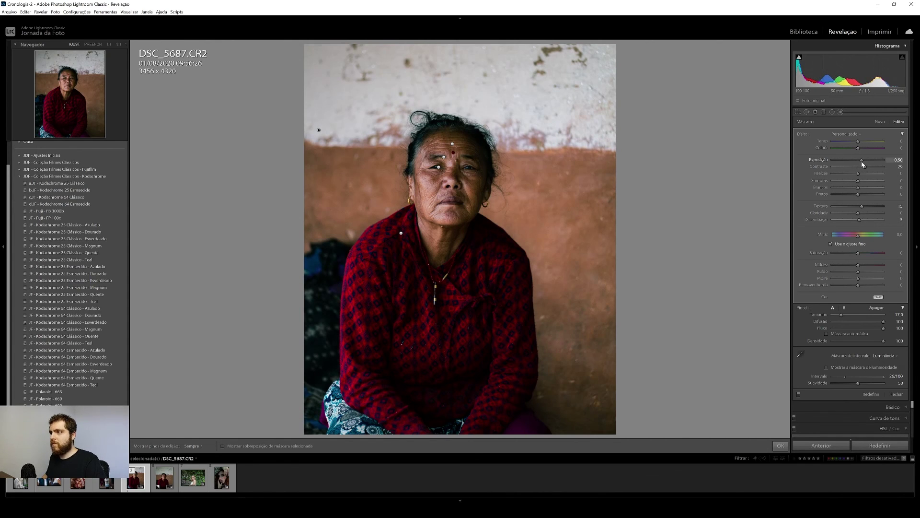
pyautogui.scroll(-2, 861, 162)
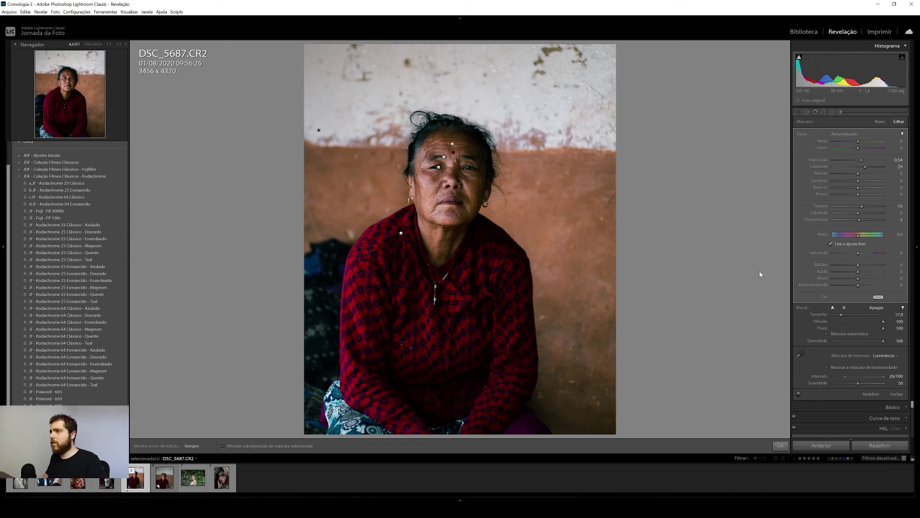
pyautogui.scroll(-4, 865, 168)
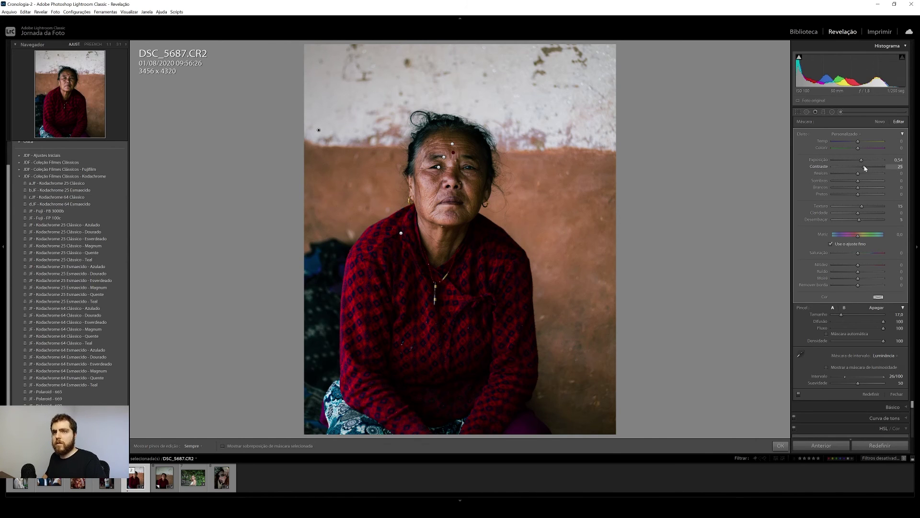
pyautogui.moveTo(865, 168); pyautogui.dragTo(862, 168)
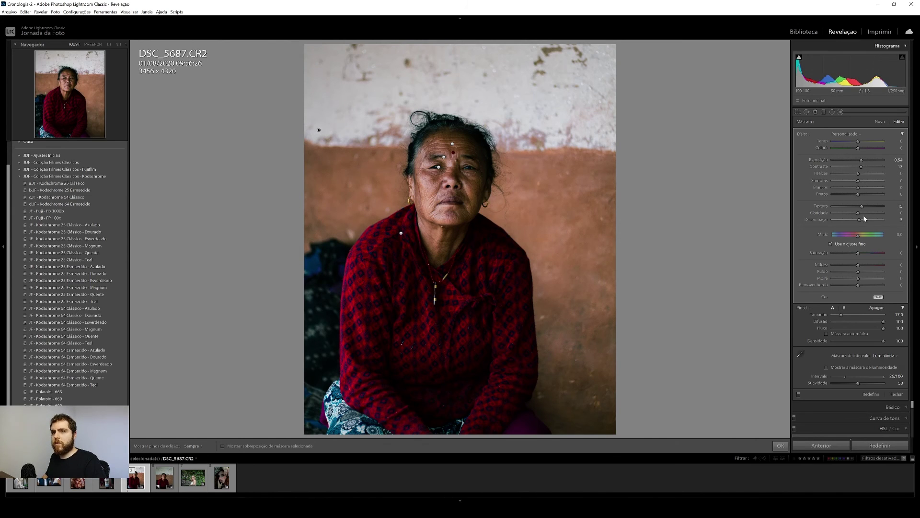
pyautogui.scroll(-2, 861, 207)
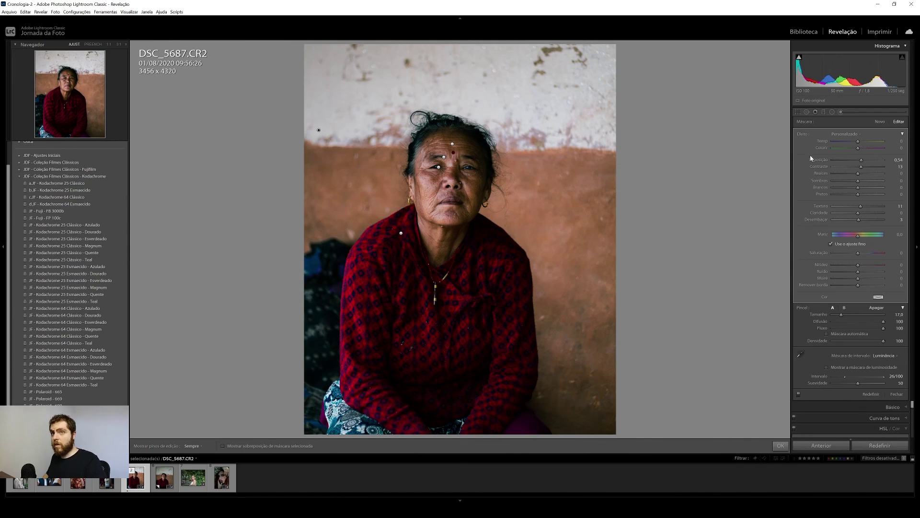
pyautogui.press('\\')
pyautogui.press('d')
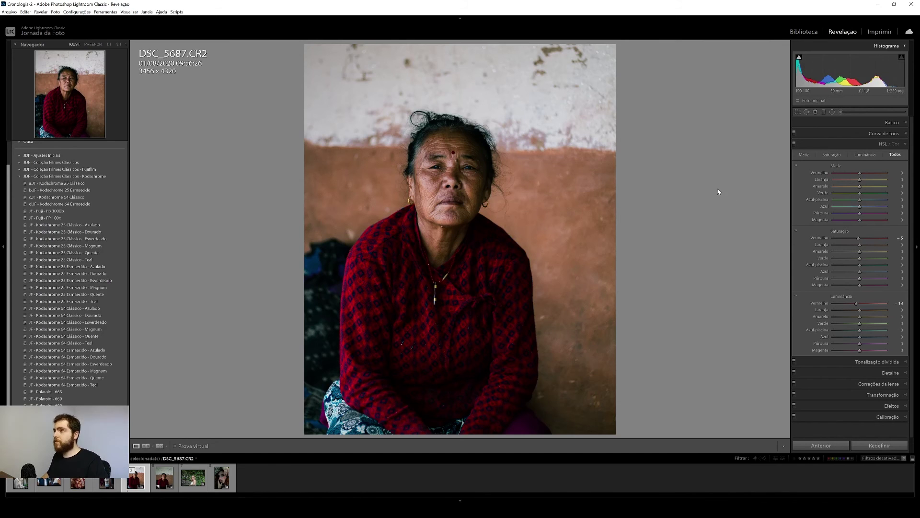
# - Compare the edit with the original, then frame a close-up on the woman's face and hair
pyautogui.press('\\')
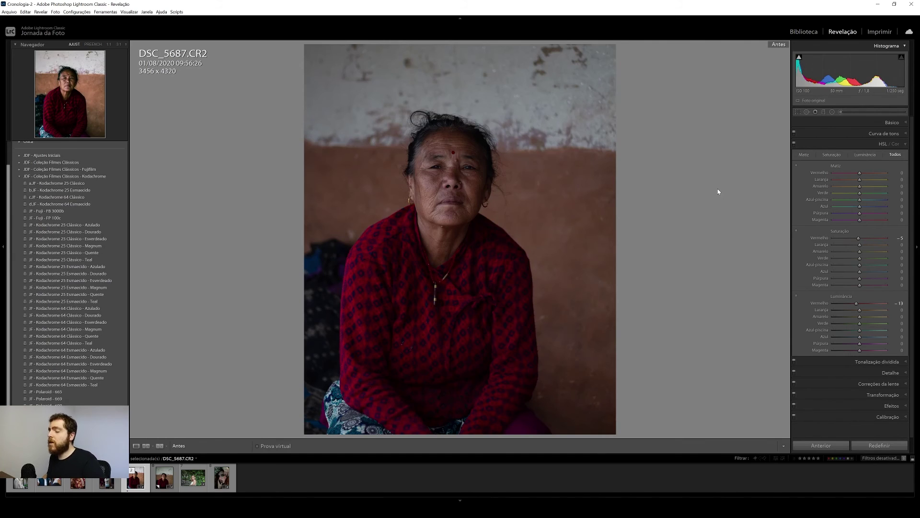
pyautogui.press('\\')
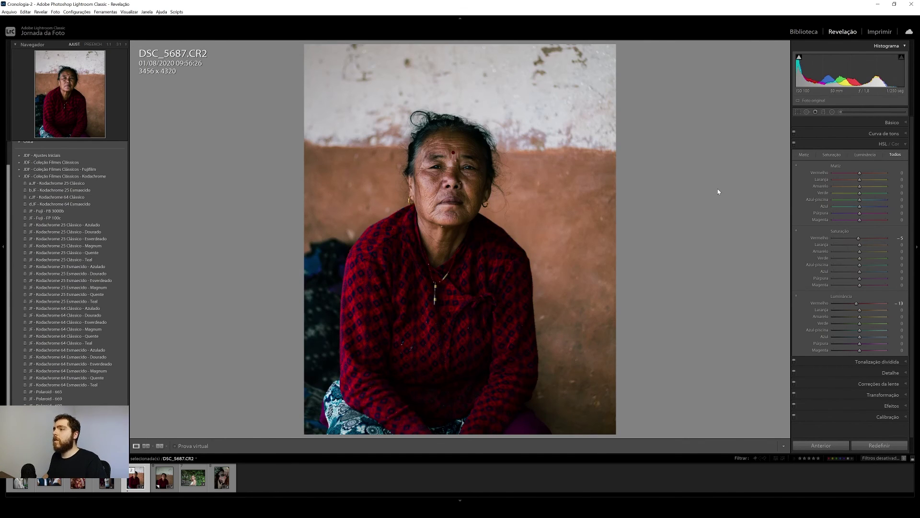
pyautogui.press('\\')
pyautogui.press('\\')
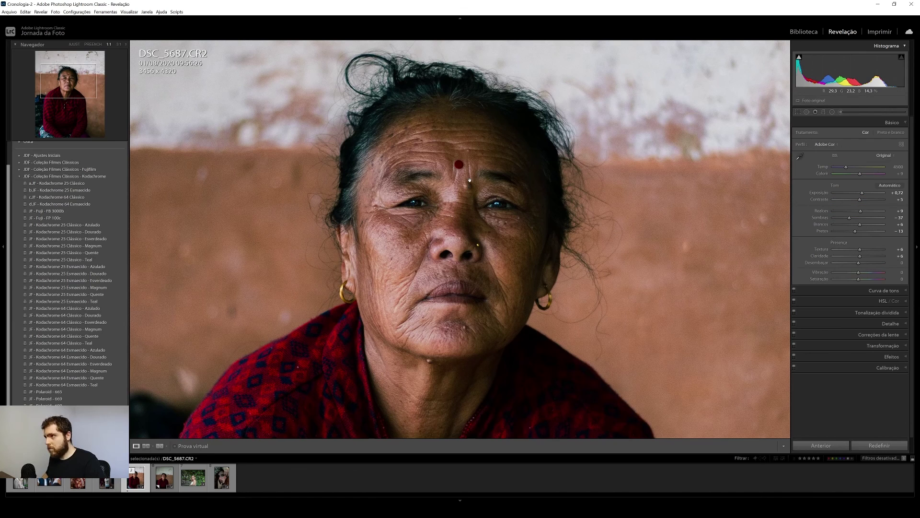
pyautogui.moveTo(483, 157); pyautogui.dragTo(480, 177)
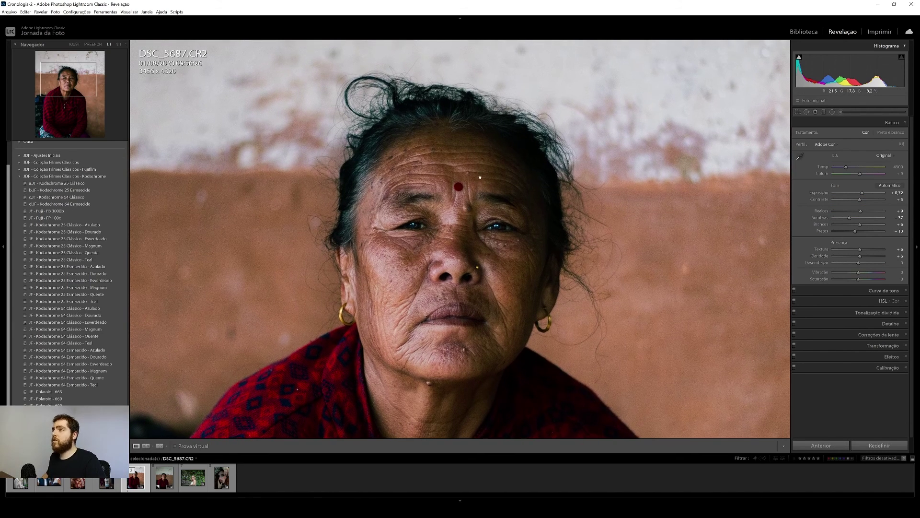
pyautogui.click(841, 112)
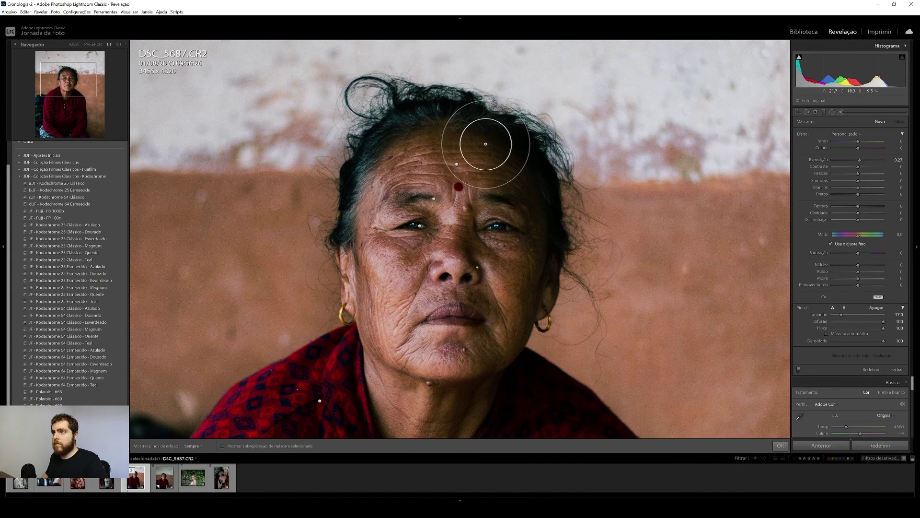
# - Set the brush to Sharpness 35, Texture 30 and Clarity 20, with edit pins hidden
pyautogui.scroll(-3, 485, 143)
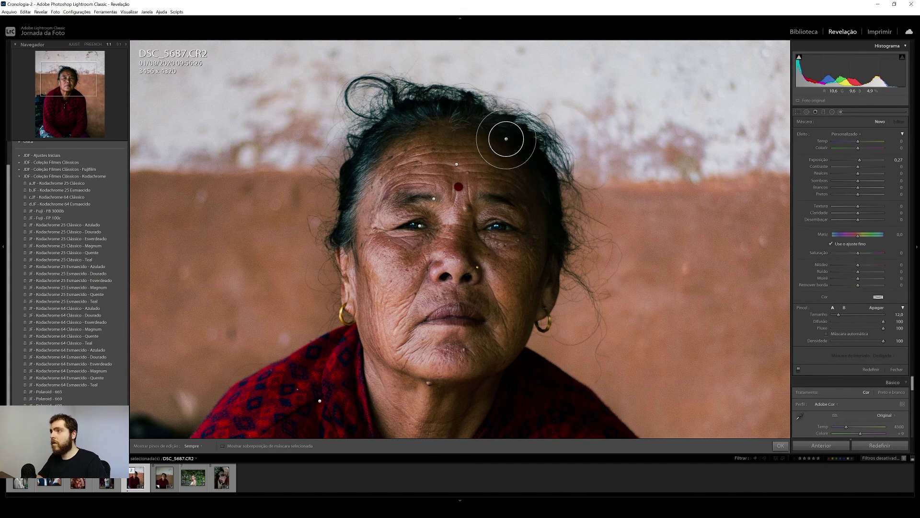
pyautogui.scroll(-3, 419, 117)
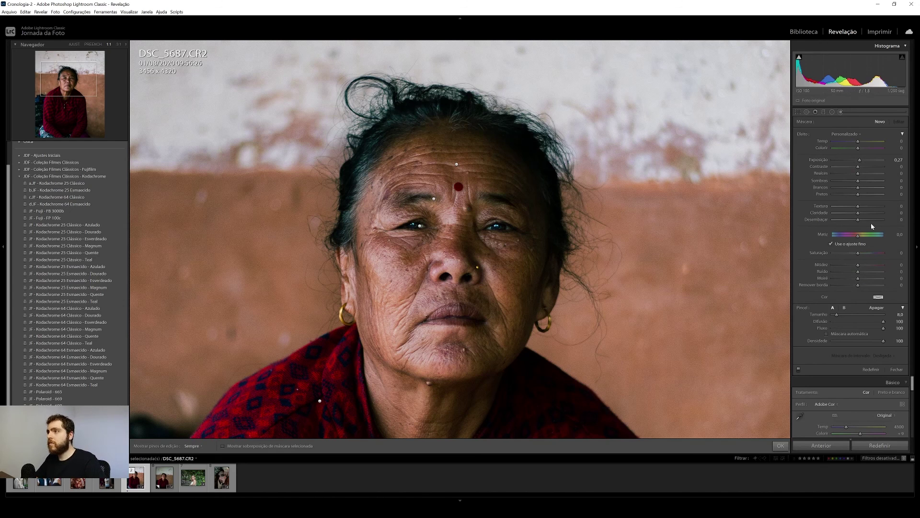
pyautogui.moveTo(858, 264); pyautogui.dragTo(867, 264)
pyautogui.moveTo(858, 205); pyautogui.dragTo(863, 212)
pyautogui.press('h')
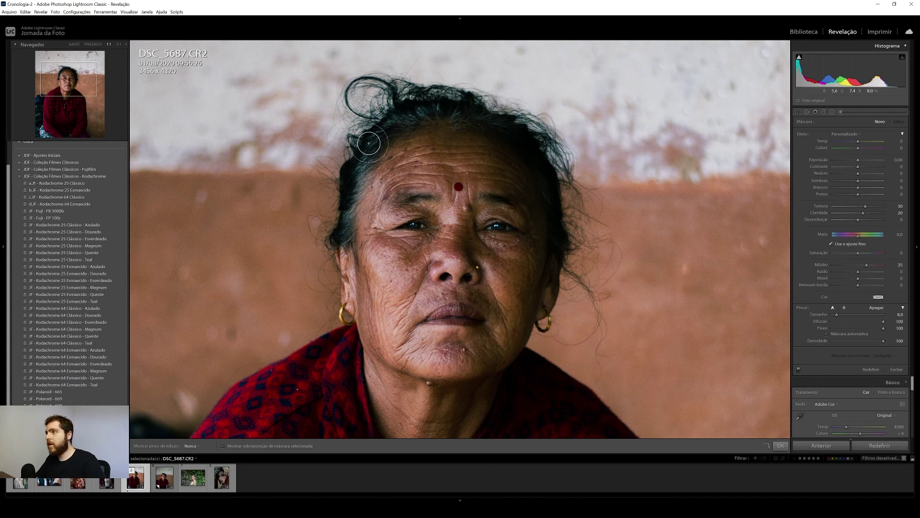
# - Paint the mask along the left hairline, down the right side of the hair and up to the head top
pyautogui.moveTo(369, 143)
pyautogui.mouseDown()
pyautogui.moveTo(345, 229)
pyautogui.moveTo(520, 131)
pyautogui.mouseUp()
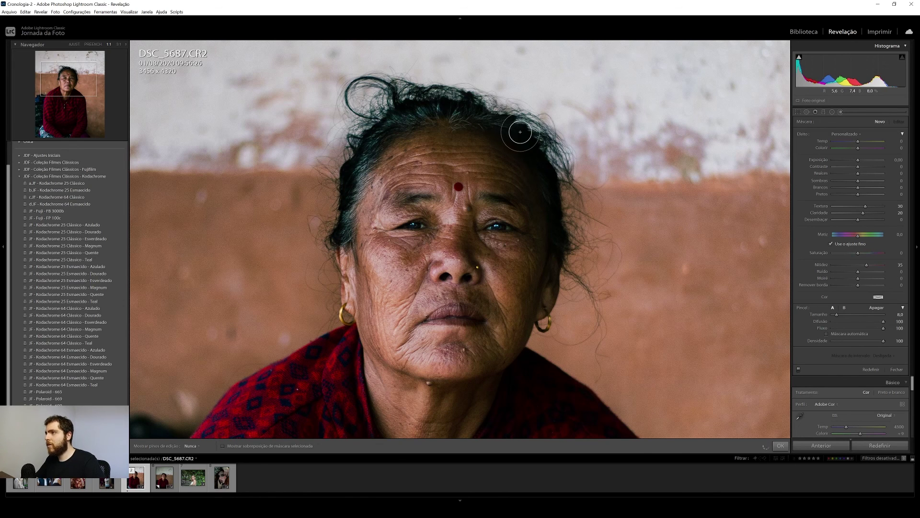
pyautogui.moveTo(520, 132); pyautogui.dragTo(562, 256)
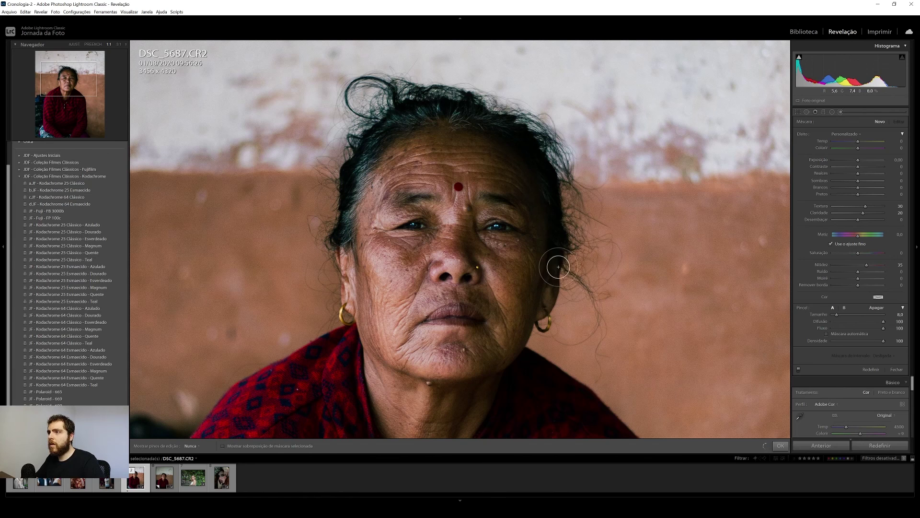
pyautogui.moveTo(562, 255); pyautogui.dragTo(486, 130)
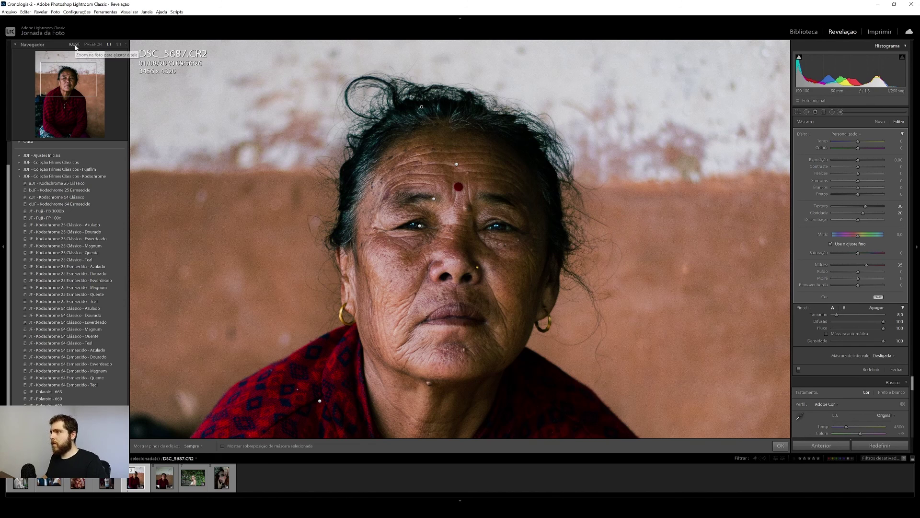
# - Compare the hair mask against the original, fit the whole photo in view and close the brush
pyautogui.press('\\')
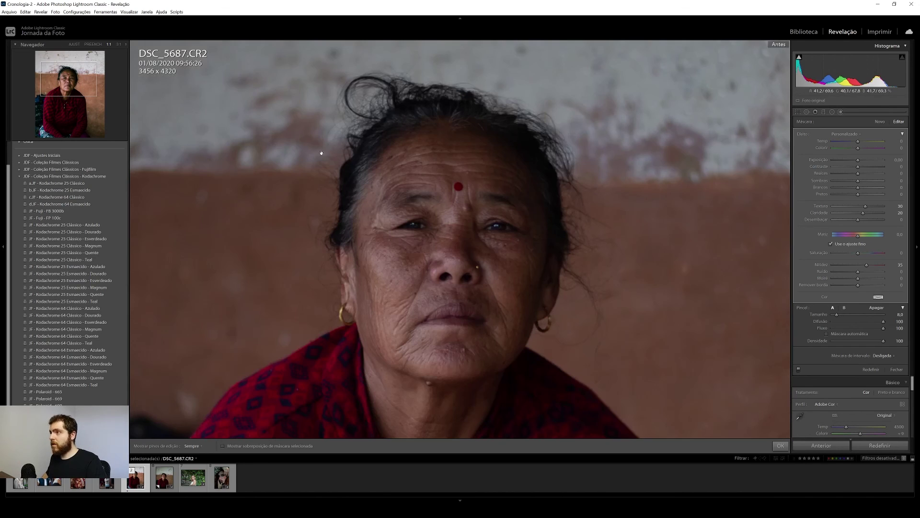
pyautogui.press('\\')
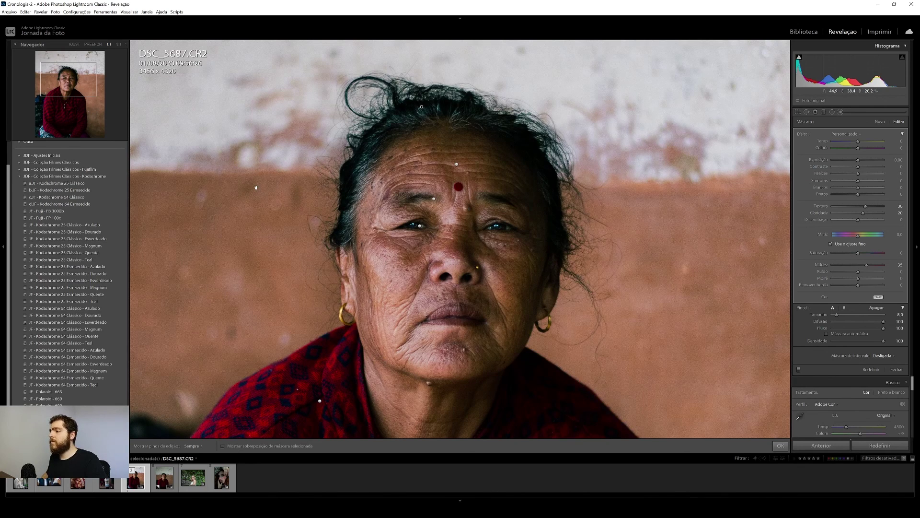
pyautogui.press('\\')
pyautogui.press('\\')
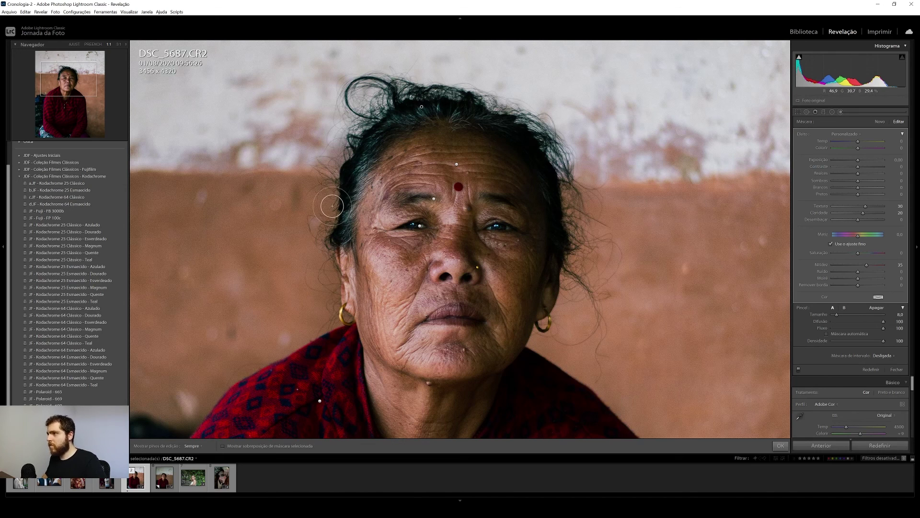
pyautogui.click(74, 45)
pyautogui.press('k')
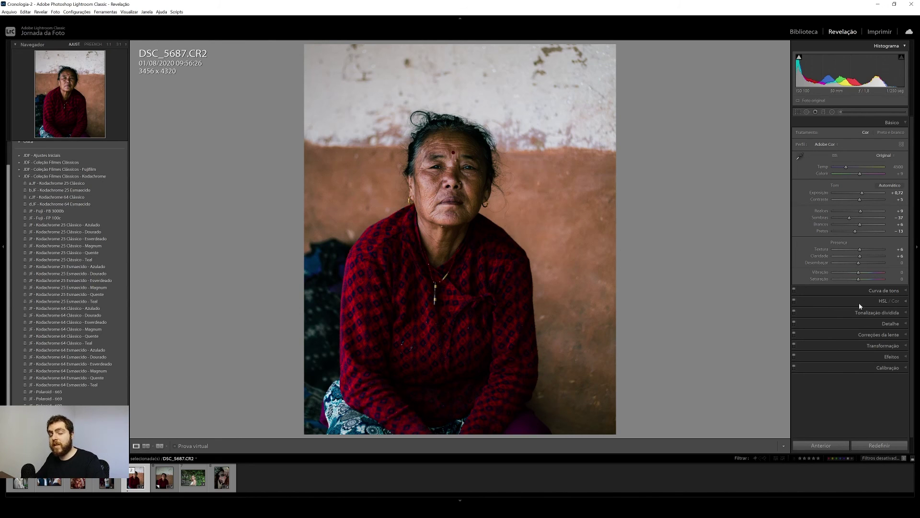
# - Add grain at Intensity 12 and Size 29, checking it at 1:1 on the face before fitting the photo
pyautogui.click(889, 357)
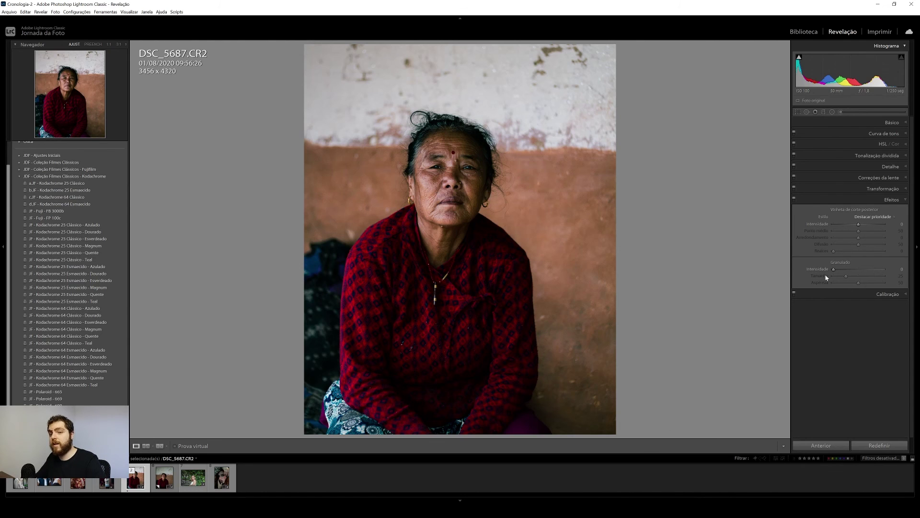
pyautogui.moveTo(834, 270); pyautogui.dragTo(837, 269)
pyautogui.click(538, 190)
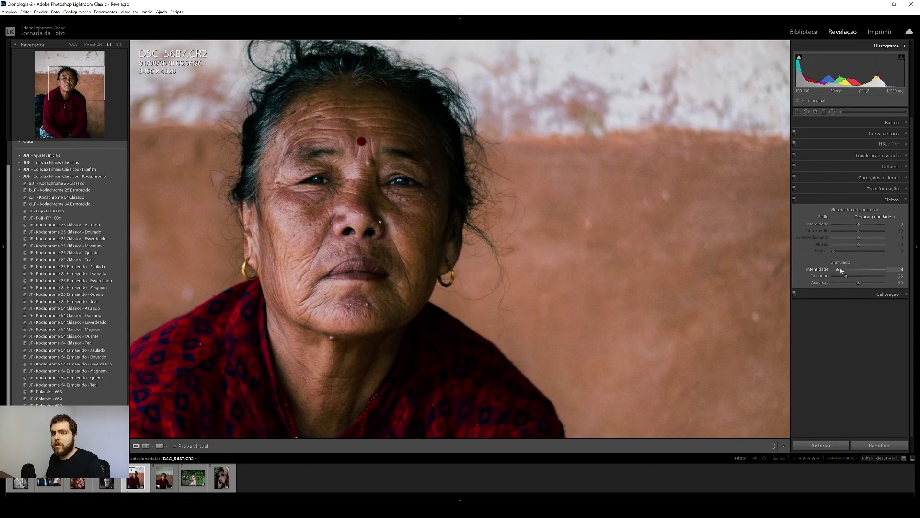
pyautogui.moveTo(838, 269); pyautogui.dragTo(844, 273)
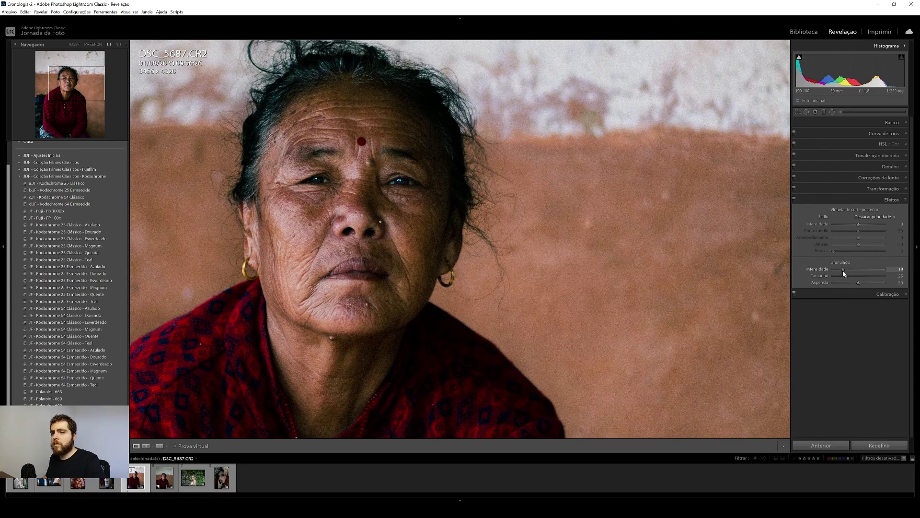
pyautogui.moveTo(844, 273); pyautogui.dragTo(839, 269)
pyautogui.moveTo(848, 279); pyautogui.dragTo(850, 279)
pyautogui.click(661, 258)
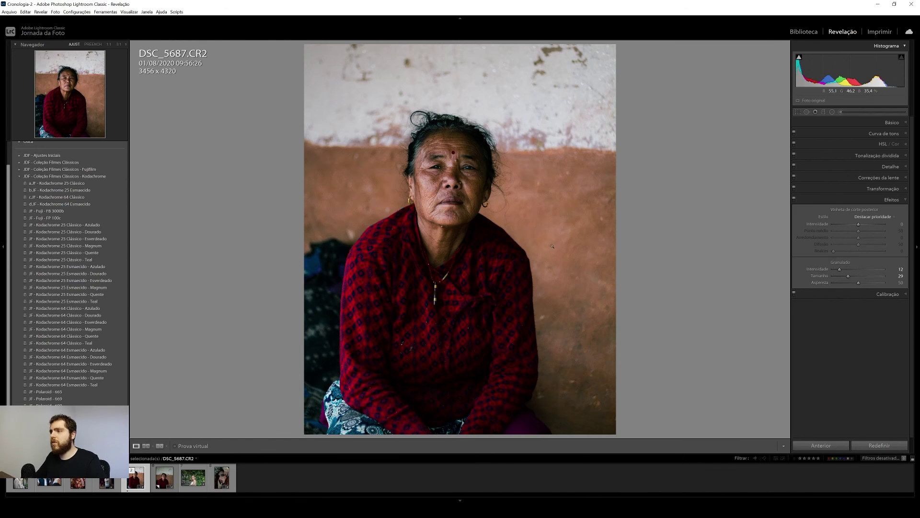
pyautogui.press('\\')
pyautogui.press('\\')
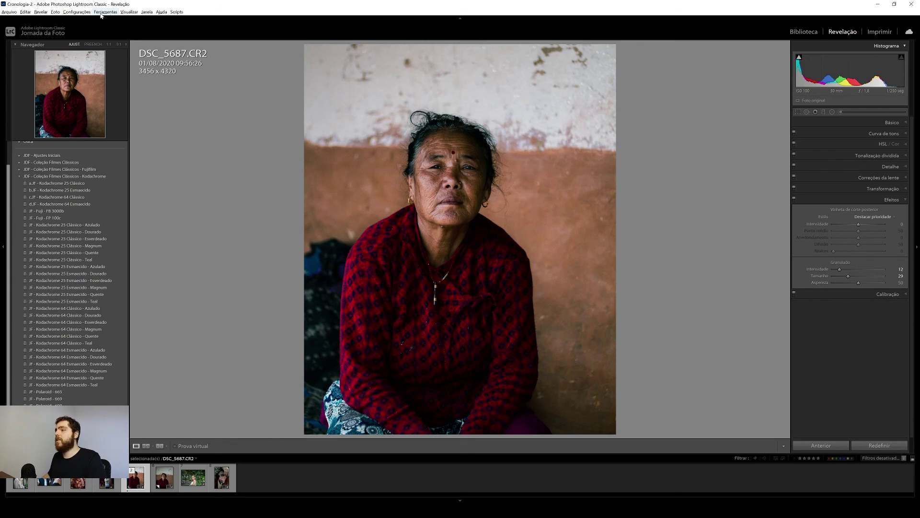
pyautogui.press('\\')
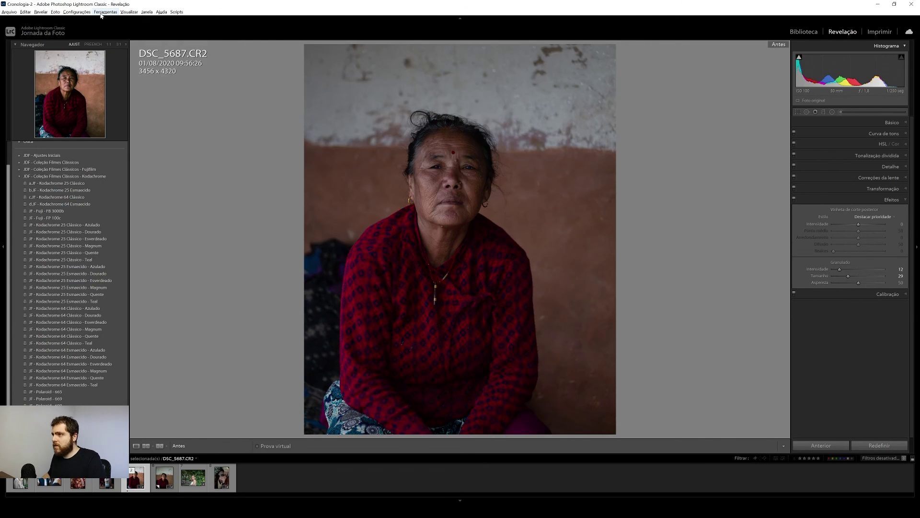
pyautogui.press('\\')
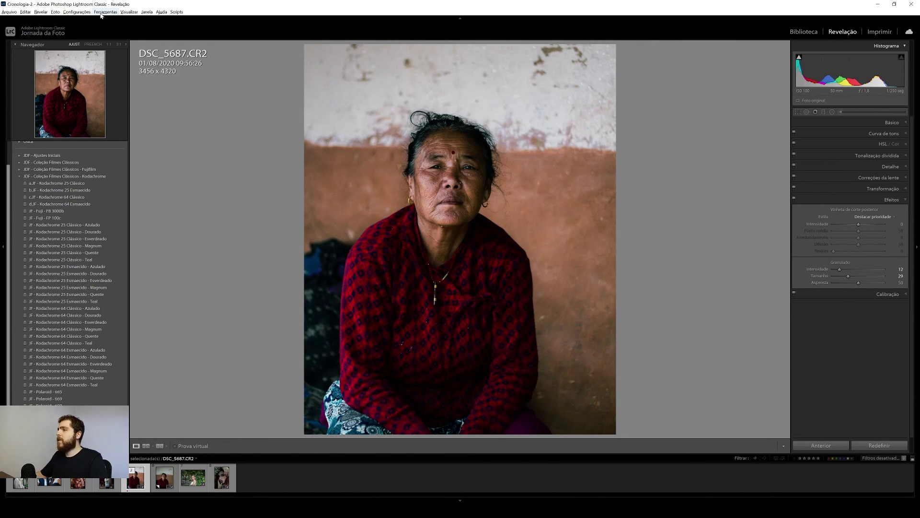